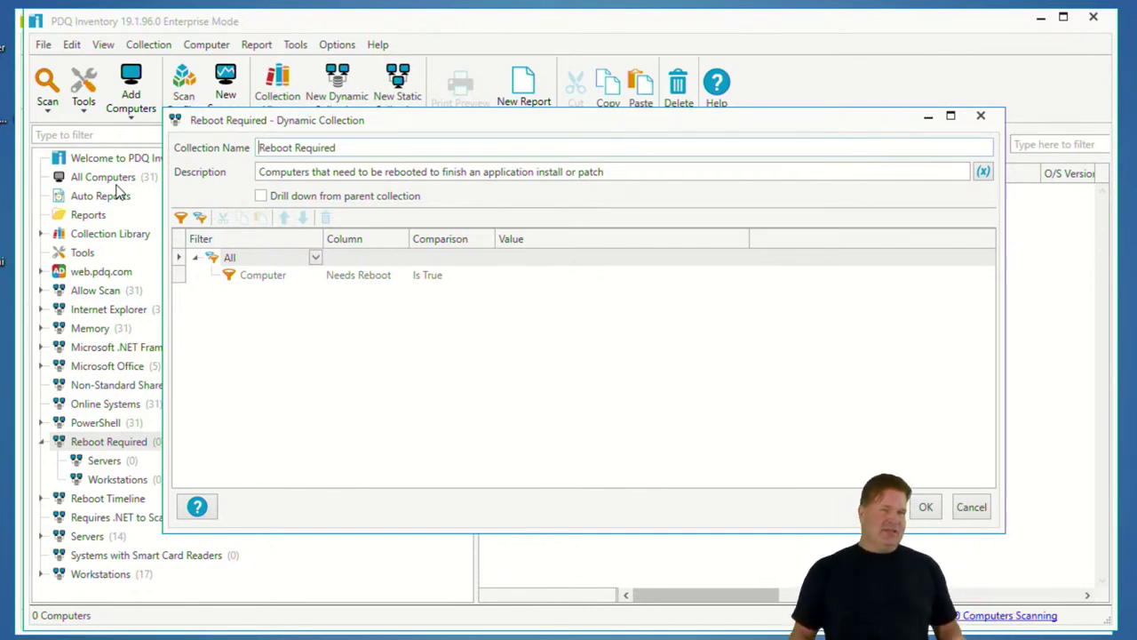
Step: Close the Reboot Required collection definition and create a new SQL report
click(981, 115)
click(255, 45)
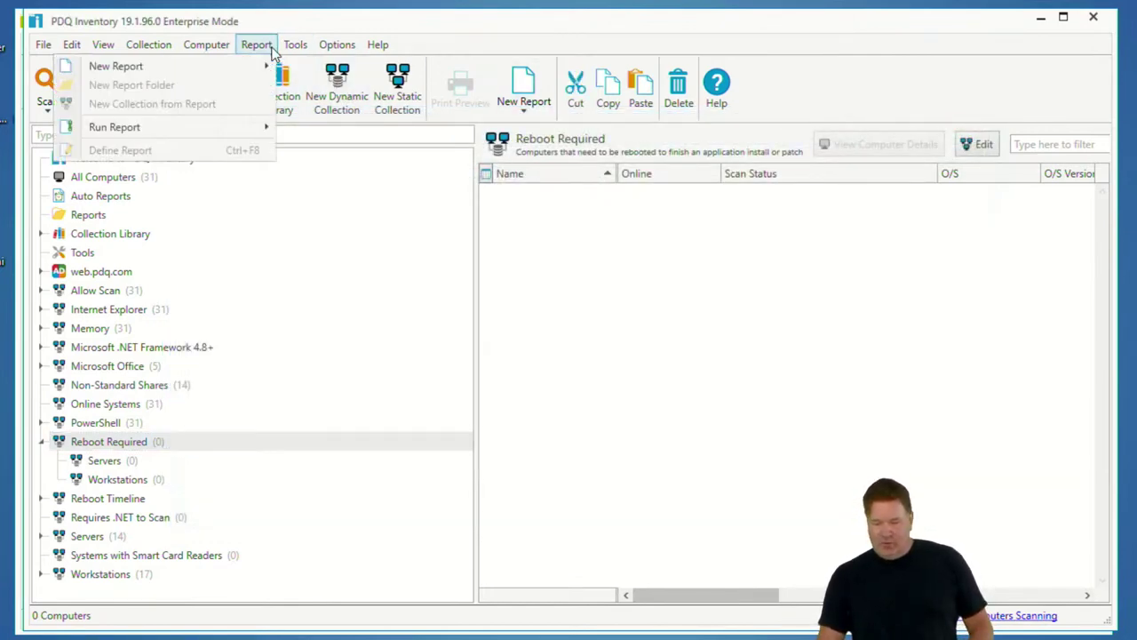
click(220, 69)
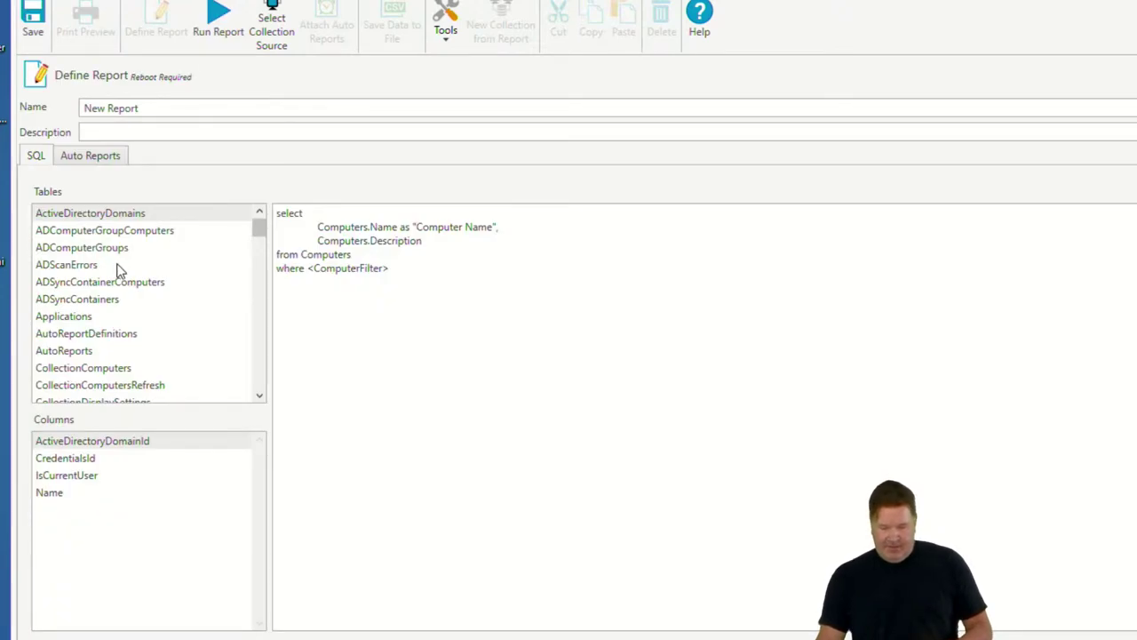
Step: Look through the Computers table's columns for DetailedReasonForReboot in the report definition and discard the unsaved report
scroll(92, 282, down, 3)
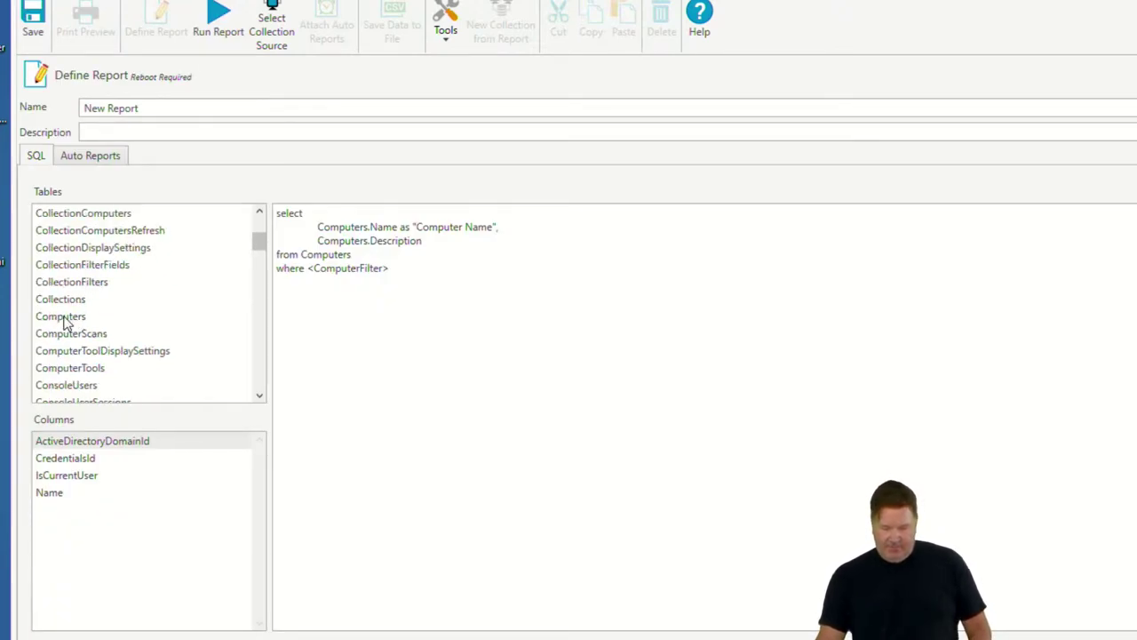
click(64, 320)
double_click(64, 320)
scroll(163, 466, down, 15)
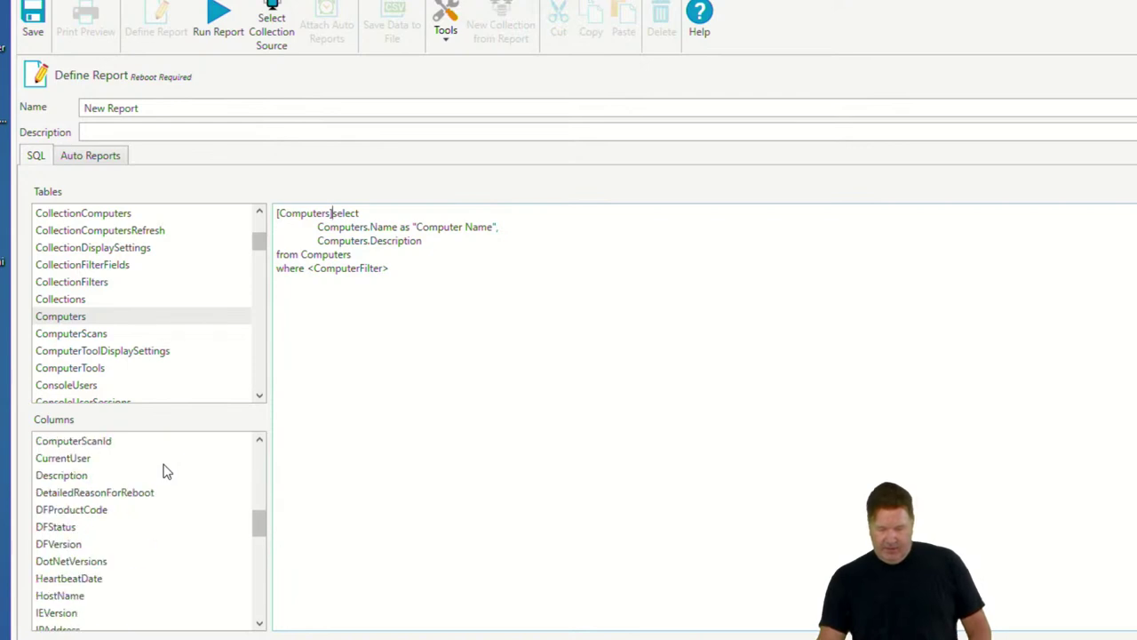
scroll(169, 473, down, 6)
scroll(170, 468, up, 5)
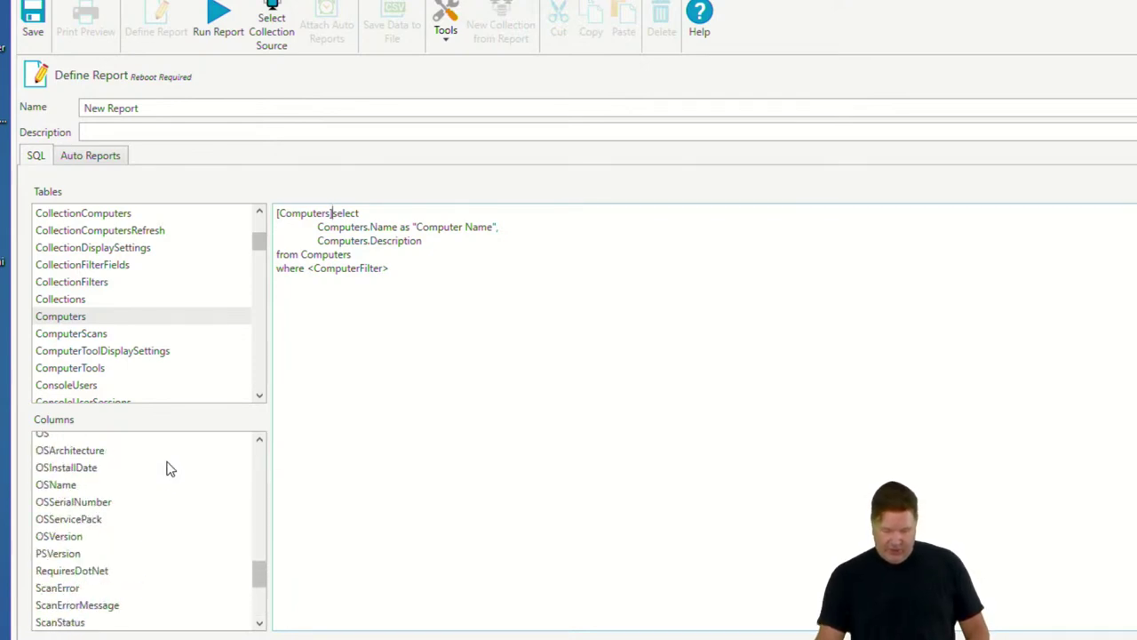
scroll(171, 468, down, 2)
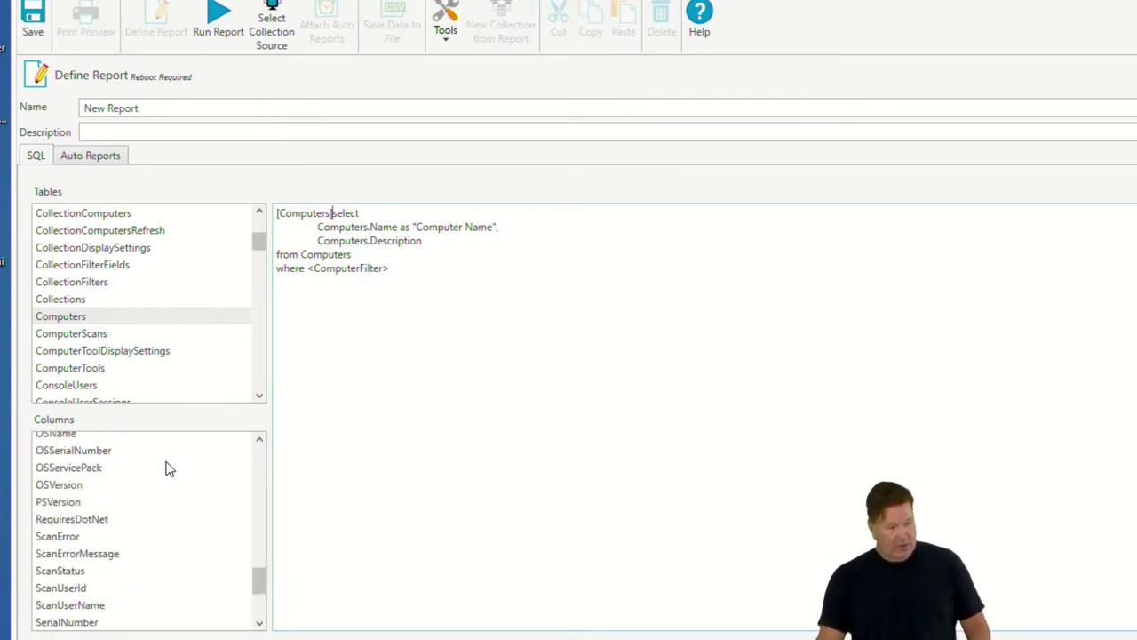
scroll(169, 468, up, 10)
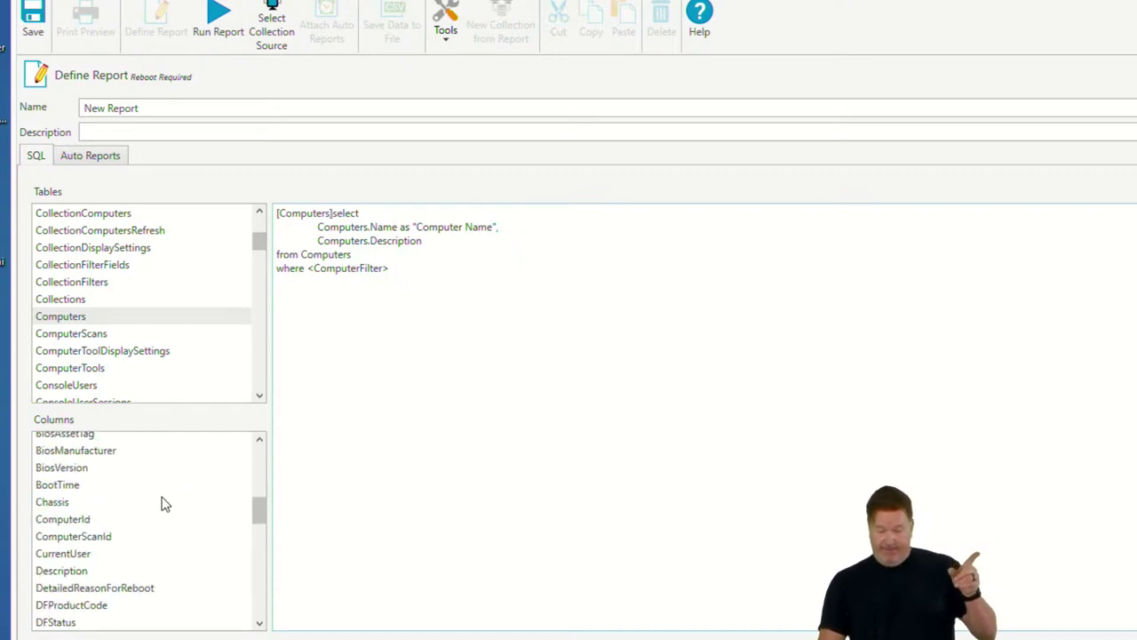
scroll(164, 502, down, 1)
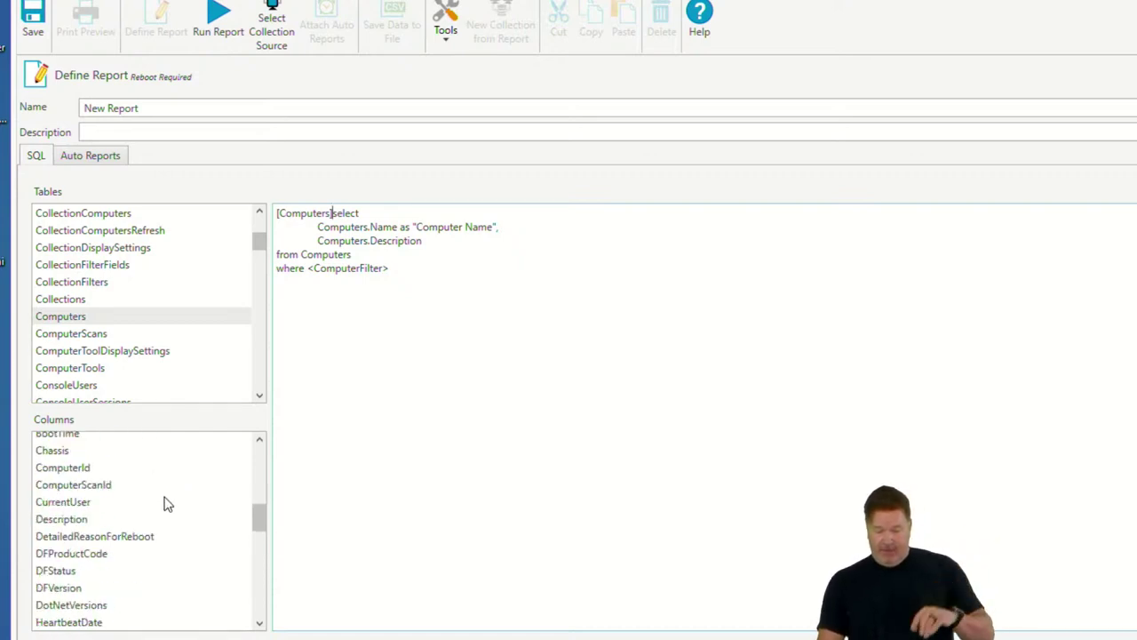
click(143, 541)
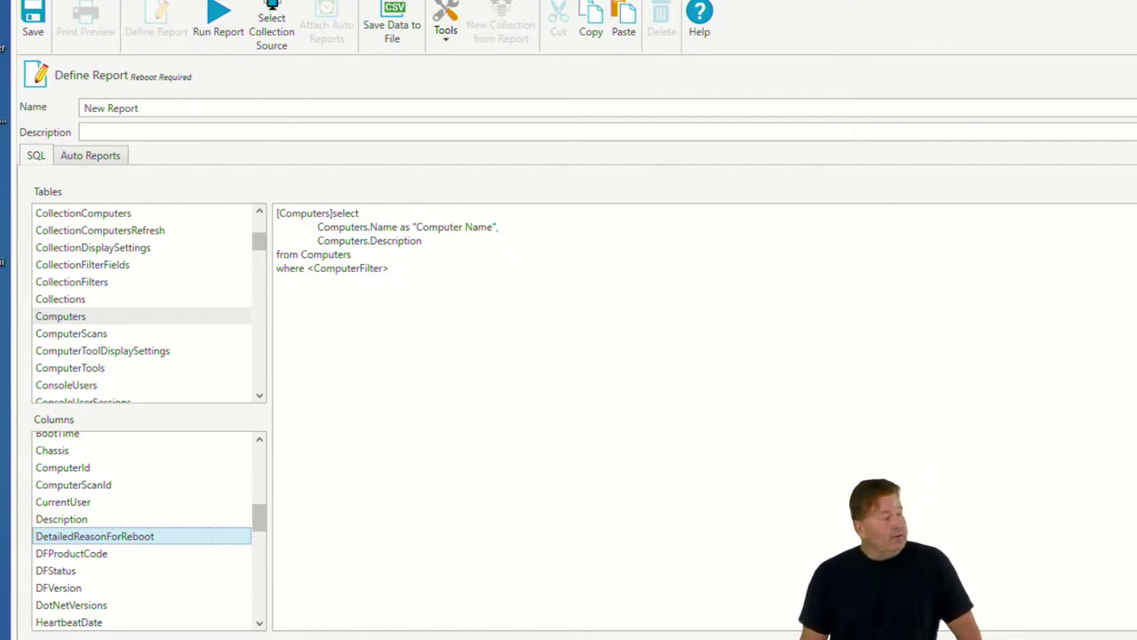
key(Escape)
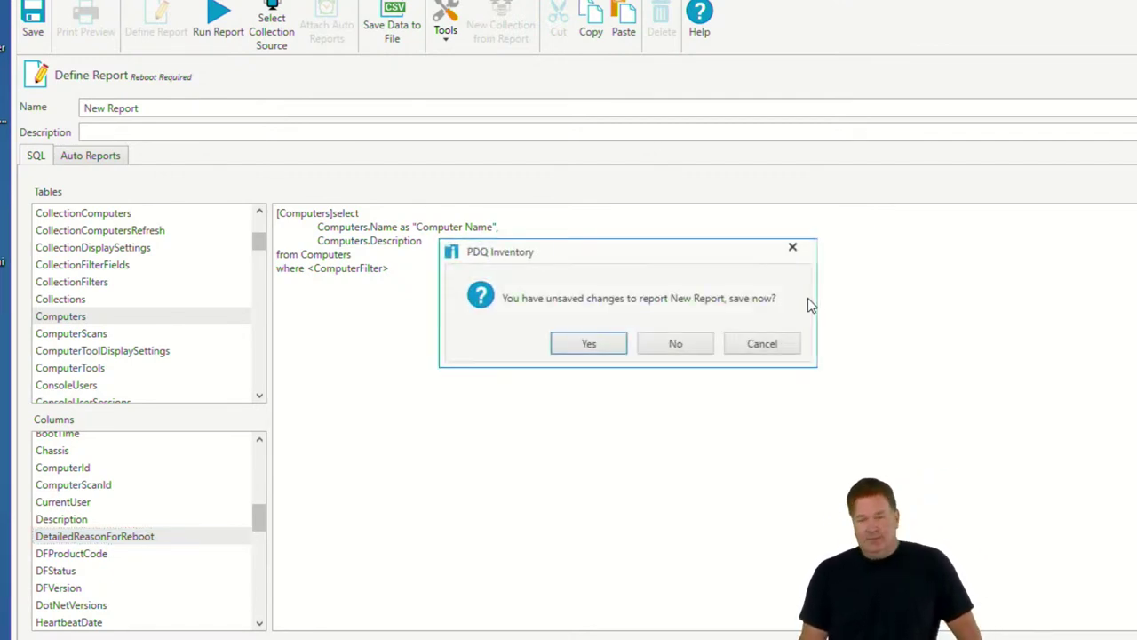
click(673, 345)
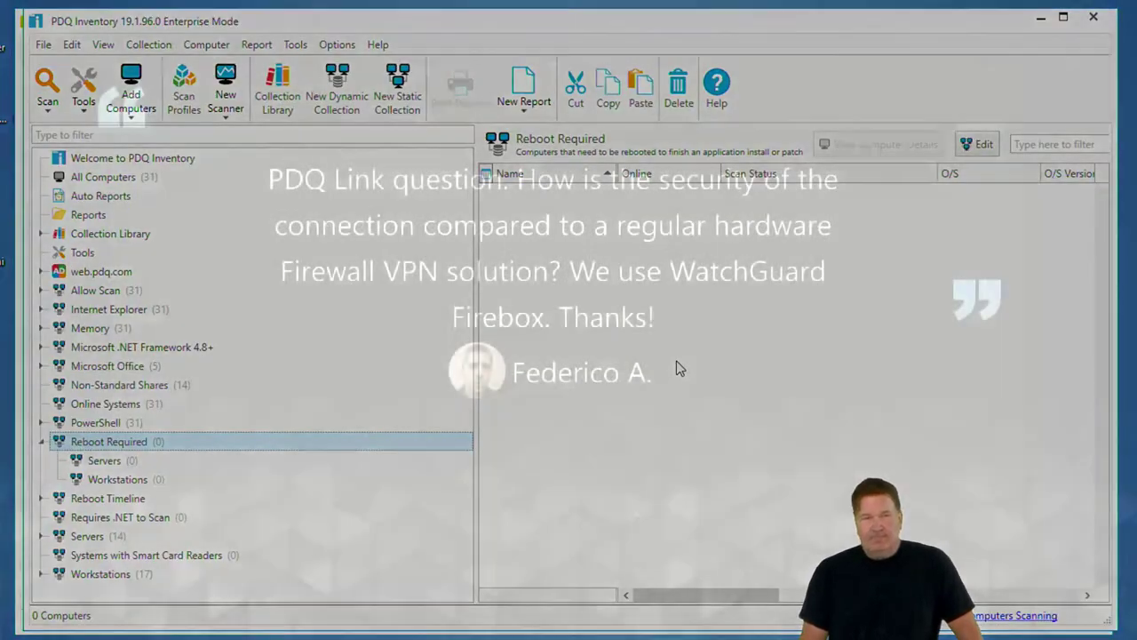
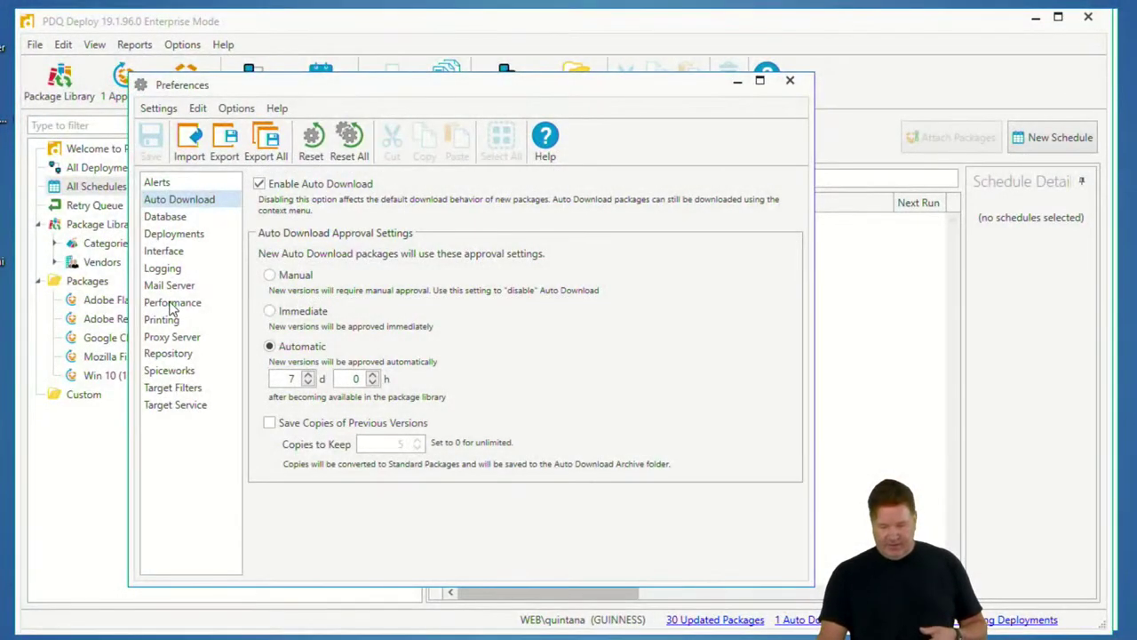
Step: Review the Performance and Deployments preferences in PDQ Deploy and close the preferences
click(175, 305)
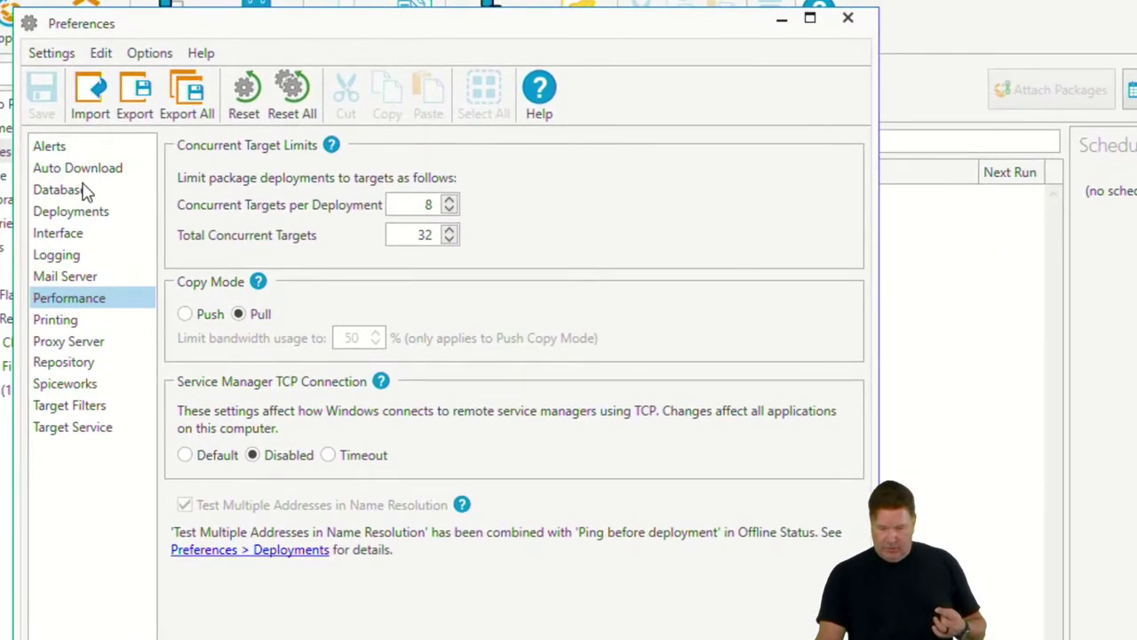
click(80, 216)
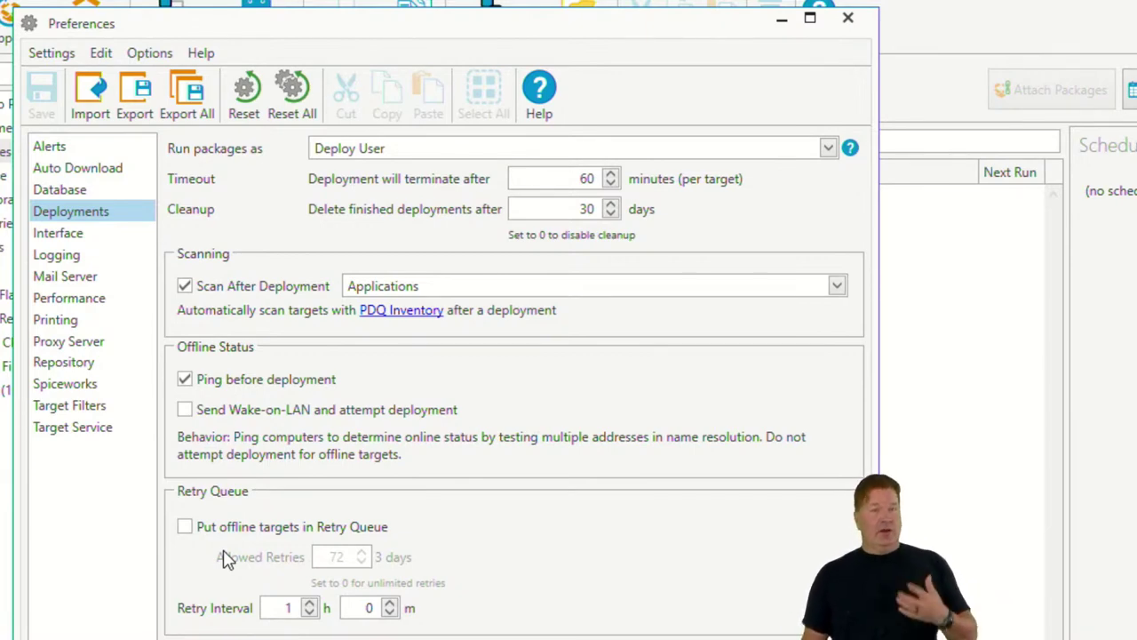
click(848, 18)
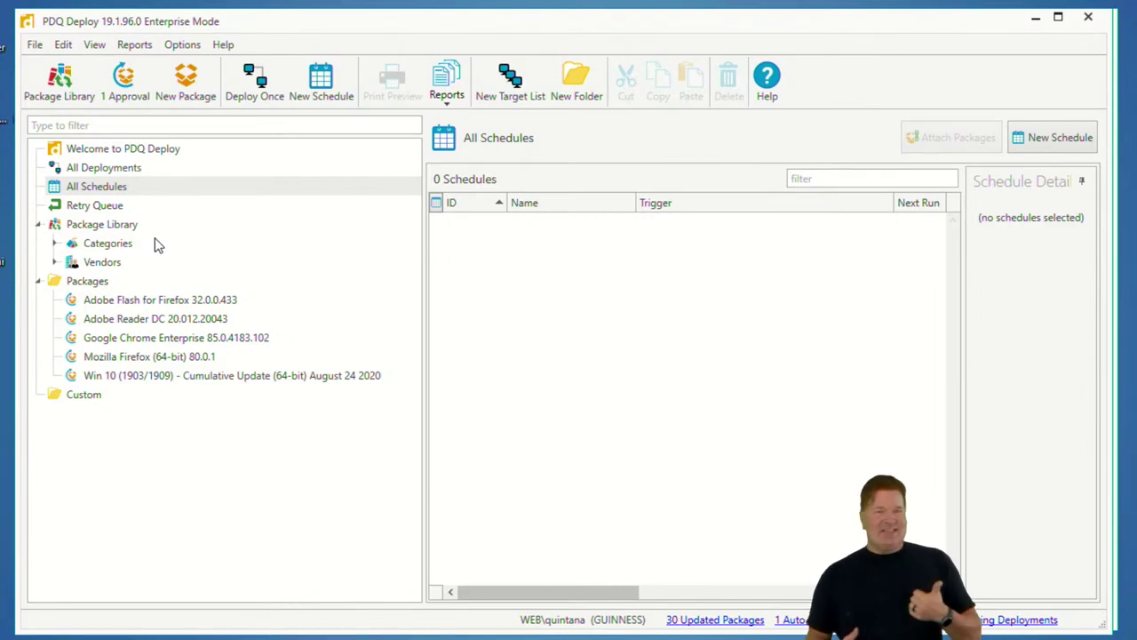
Step: Enable putting offline targets in the Retry Queue in the Deployments preferences and close them without saving the change
click(183, 48)
click(96, 168)
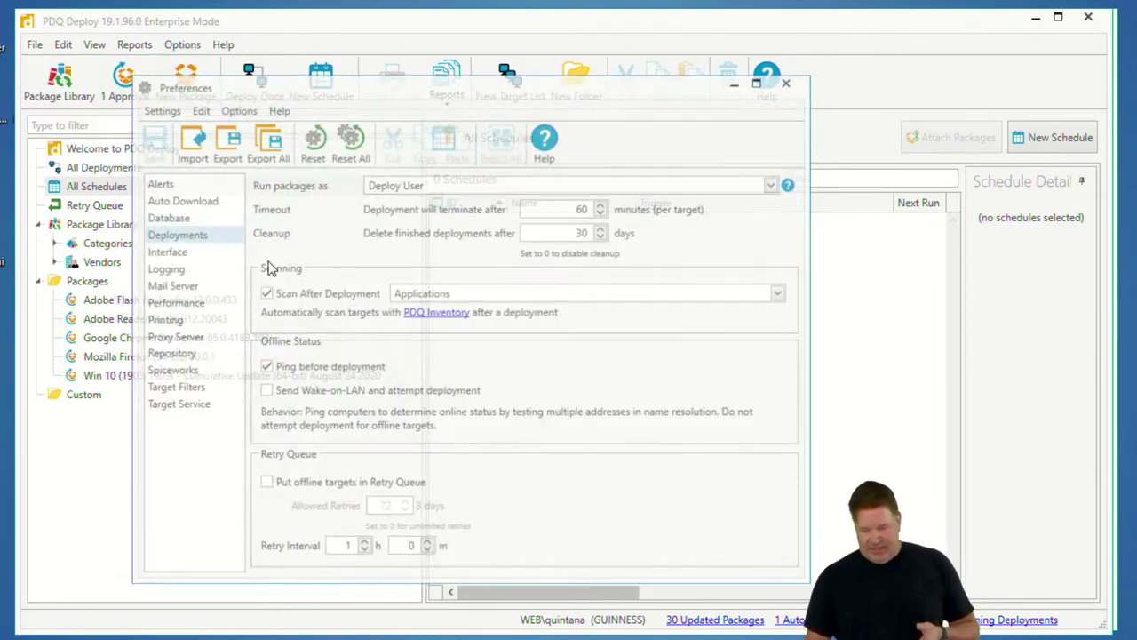
click(264, 484)
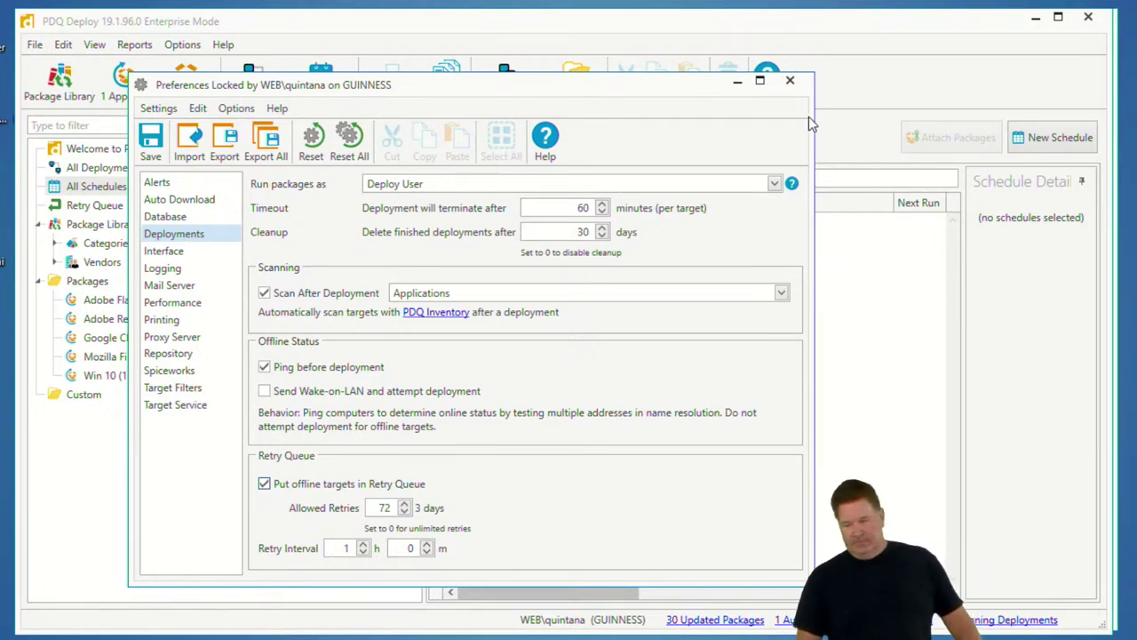
click(790, 82)
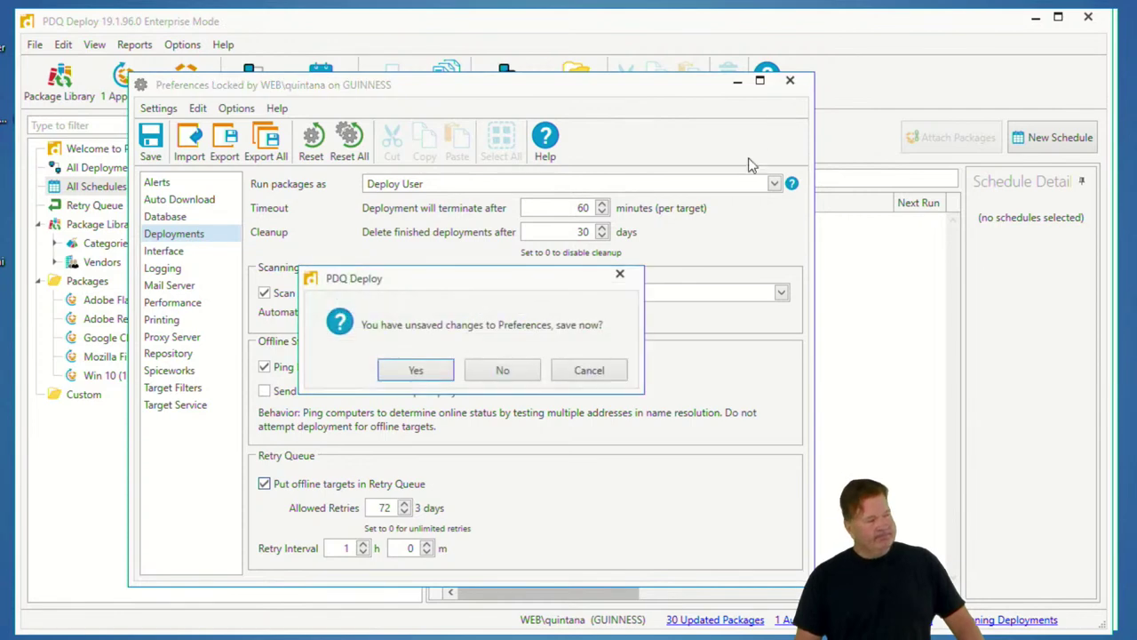
click(535, 373)
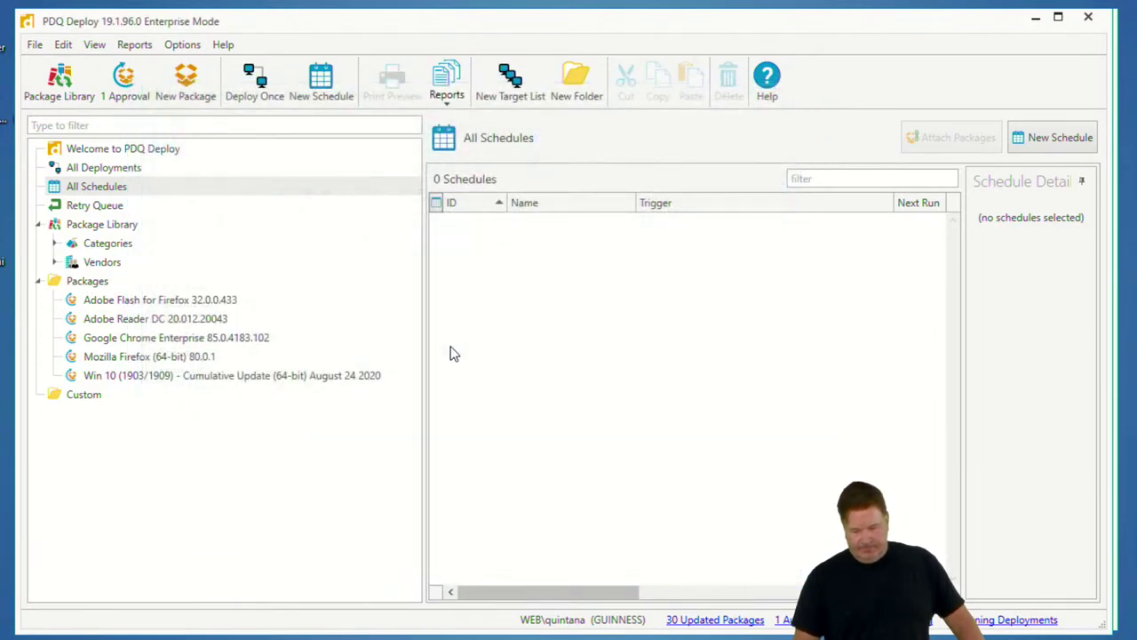
Step: Select the Mozilla Firefox (64-bit) 80.0.1 package, review All Computers in PDQ Inventory and return to PDQ Deploy
click(142, 360)
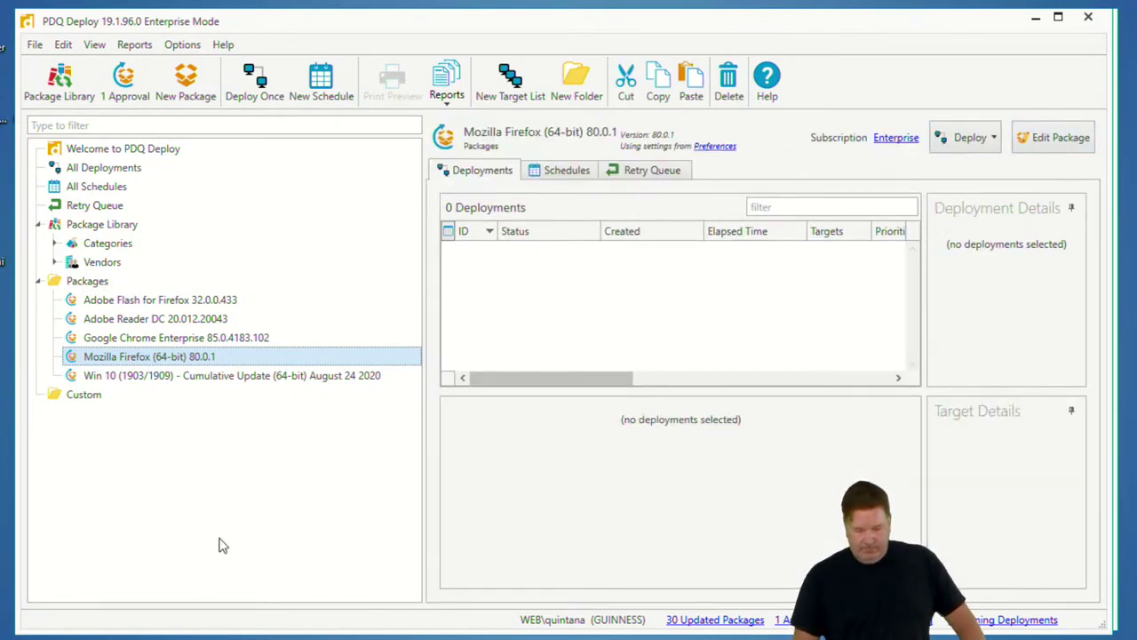
click(264, 636)
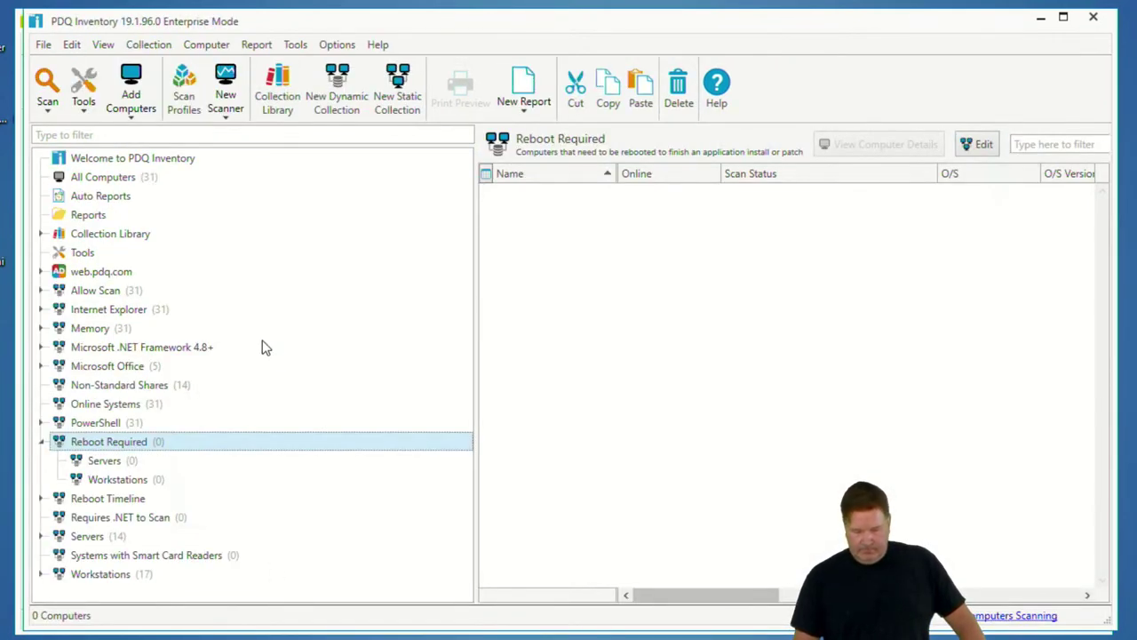
click(124, 180)
scroll(573, 370, down, 3)
scroll(573, 426, up, 3)
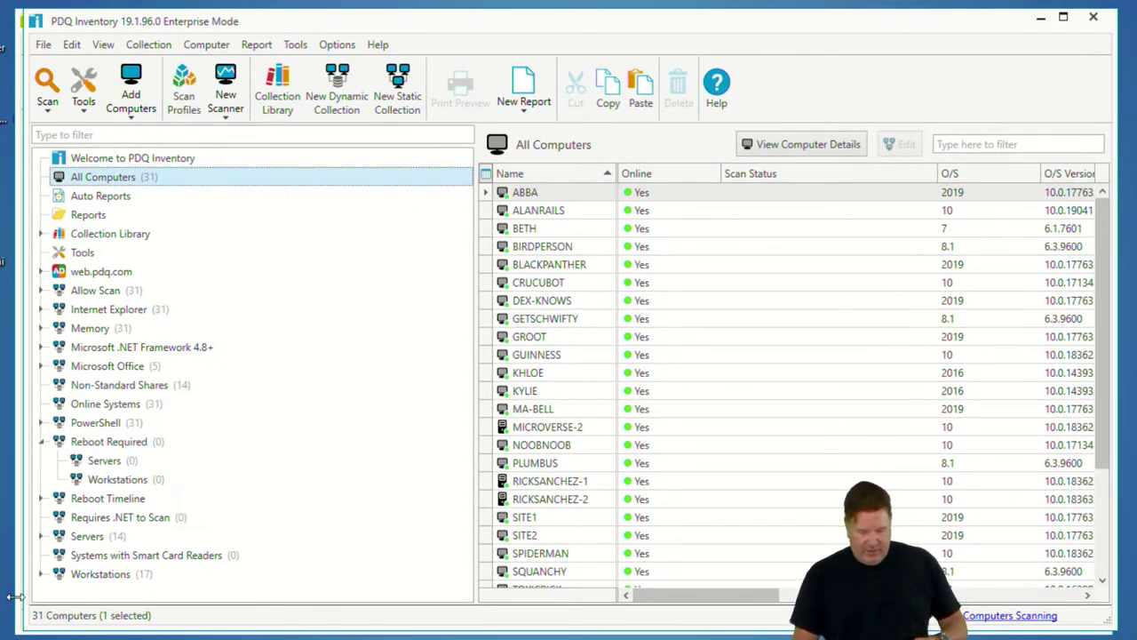
key(alt+Tab)
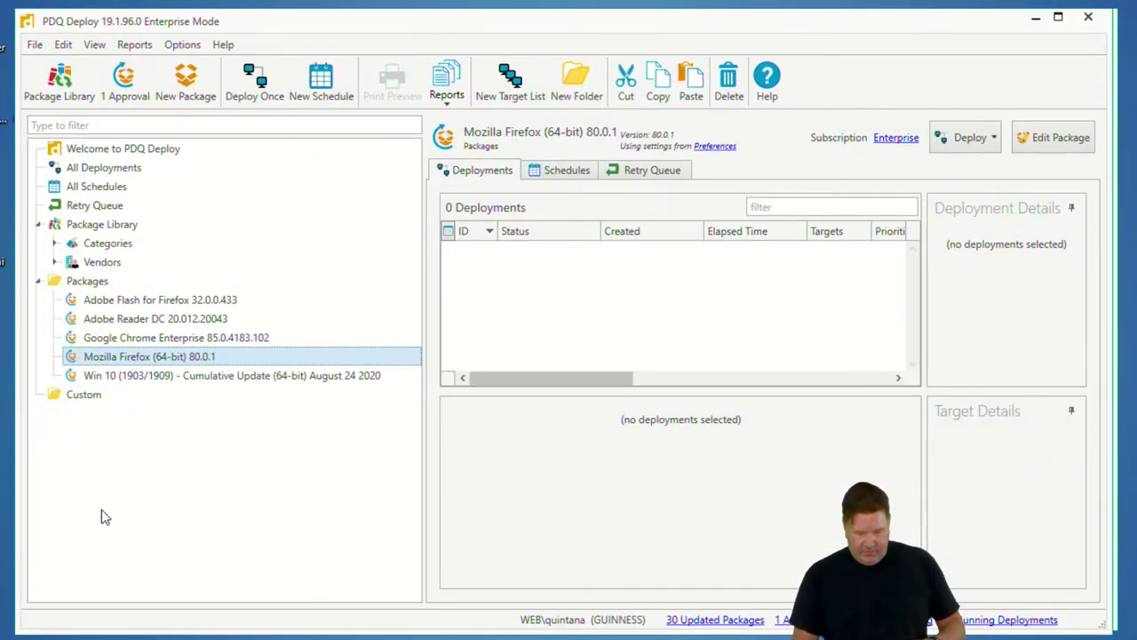
Step: Set up a one-time deployment of the Firefox package that overrides the package's retry settings and puts offline targets in the Retry Queue
click(970, 137)
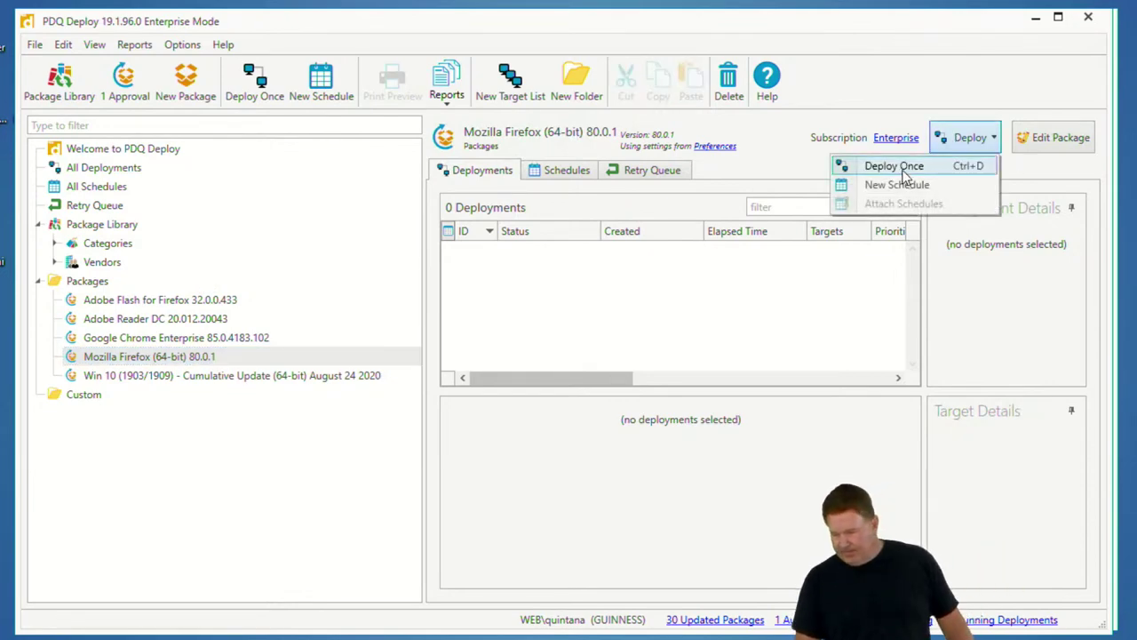
click(902, 169)
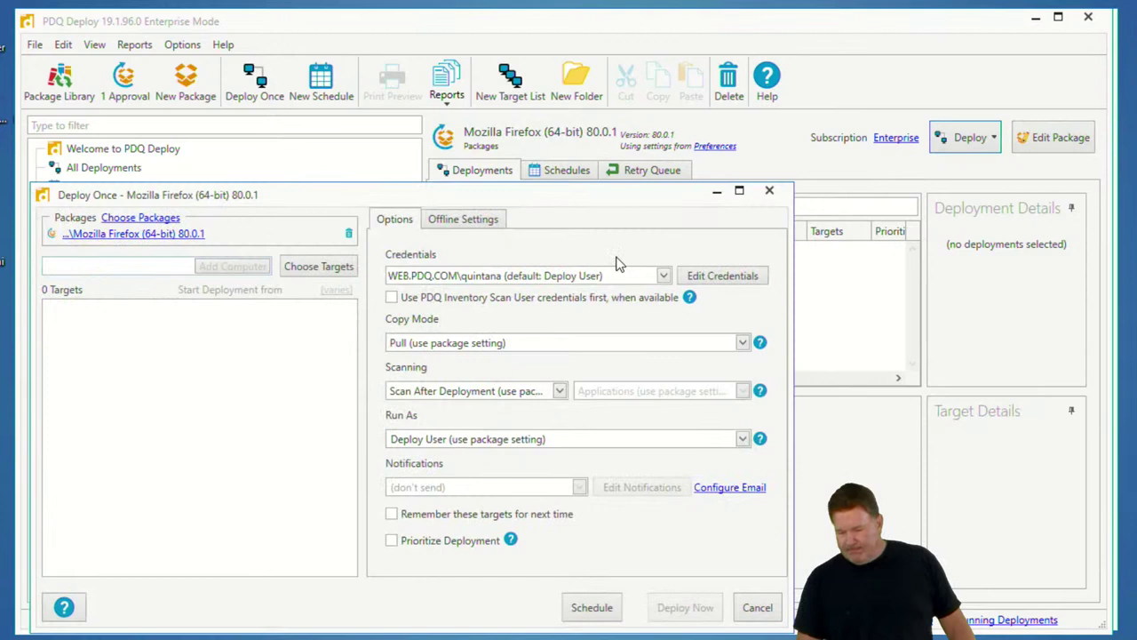
drag(487, 203, 605, 139)
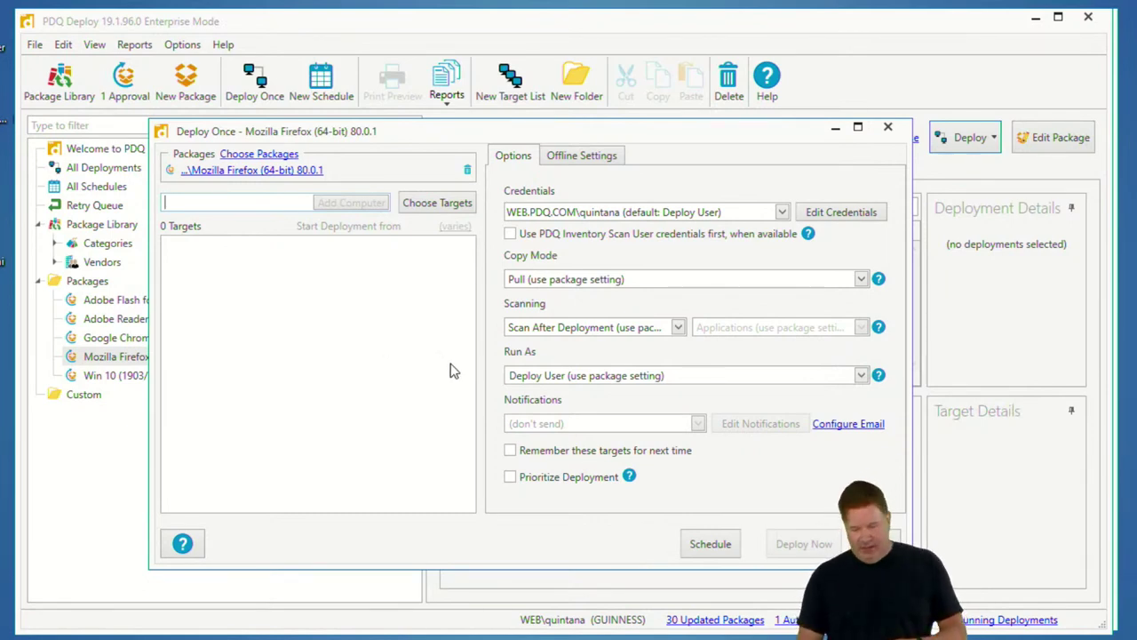
click(597, 160)
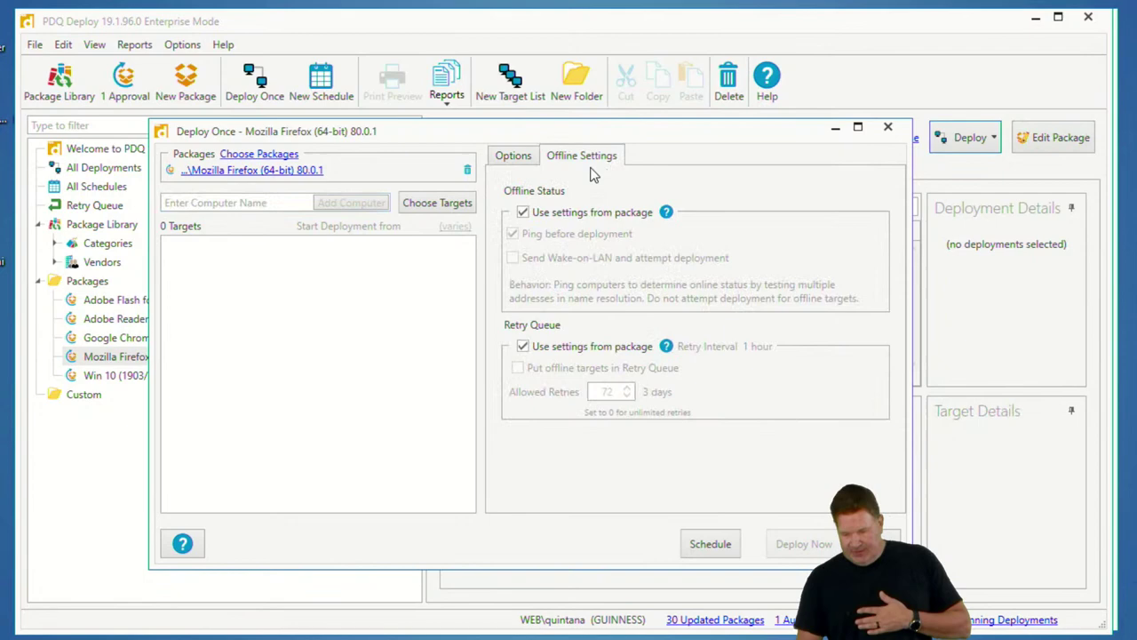
click(522, 346)
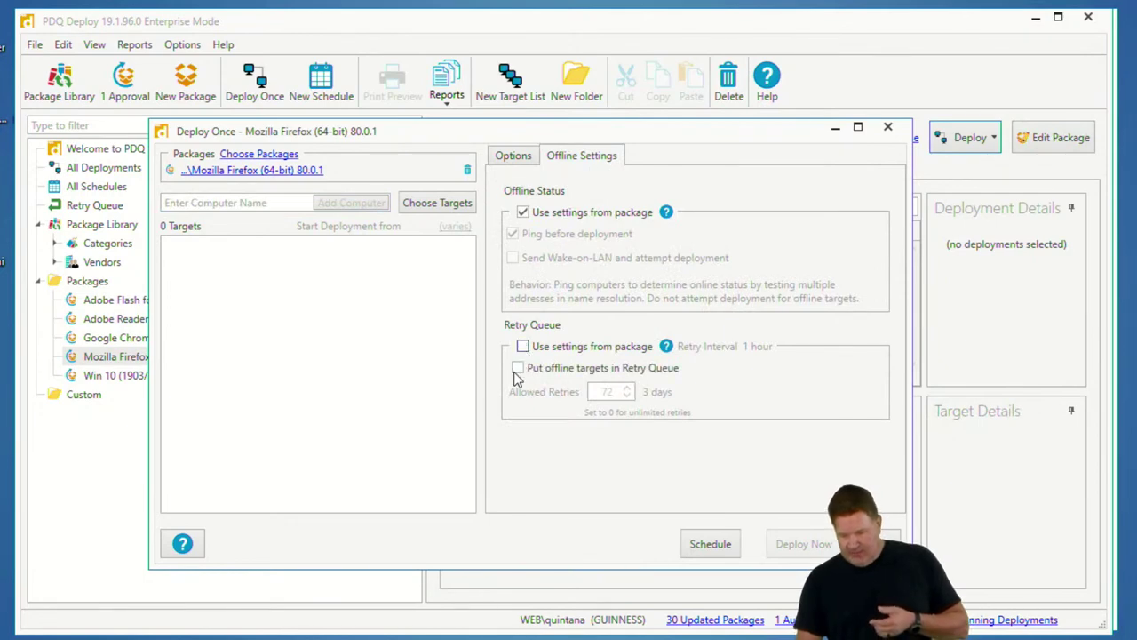
click(519, 371)
Step: Add the computer ripvanwinkle as a target of the Firefox deployment
click(243, 205)
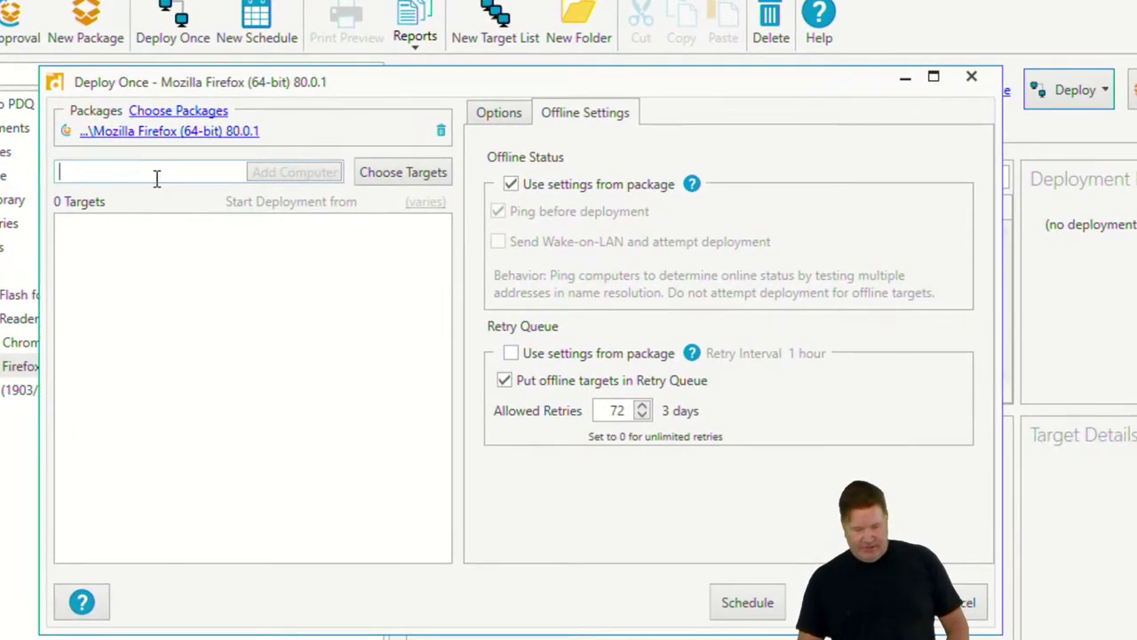
text(rip)
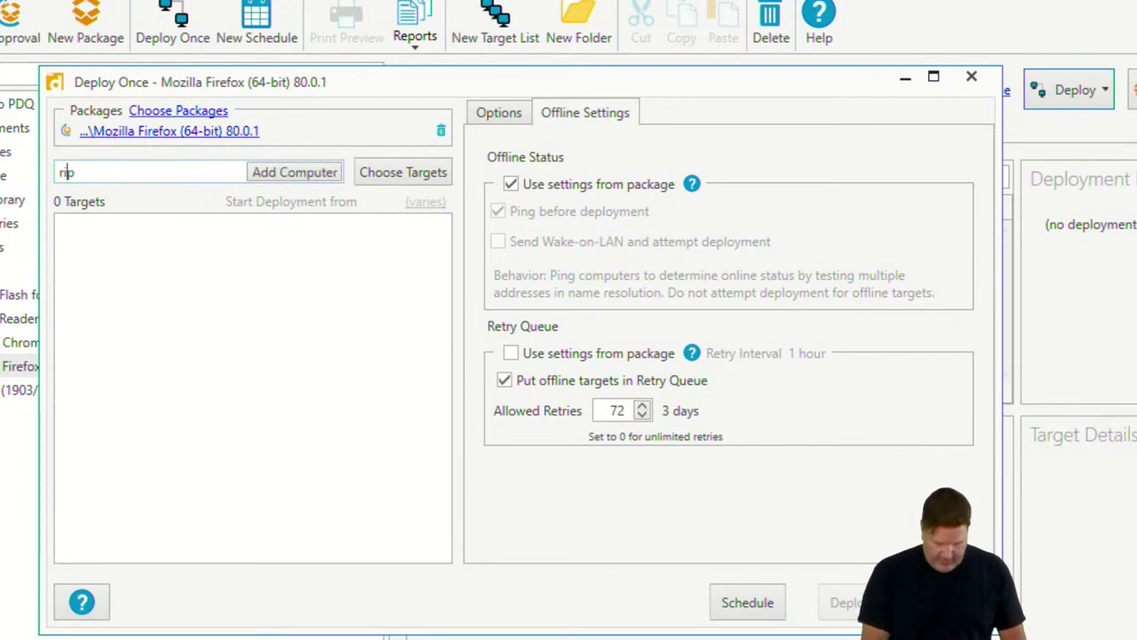
text(vanwin)
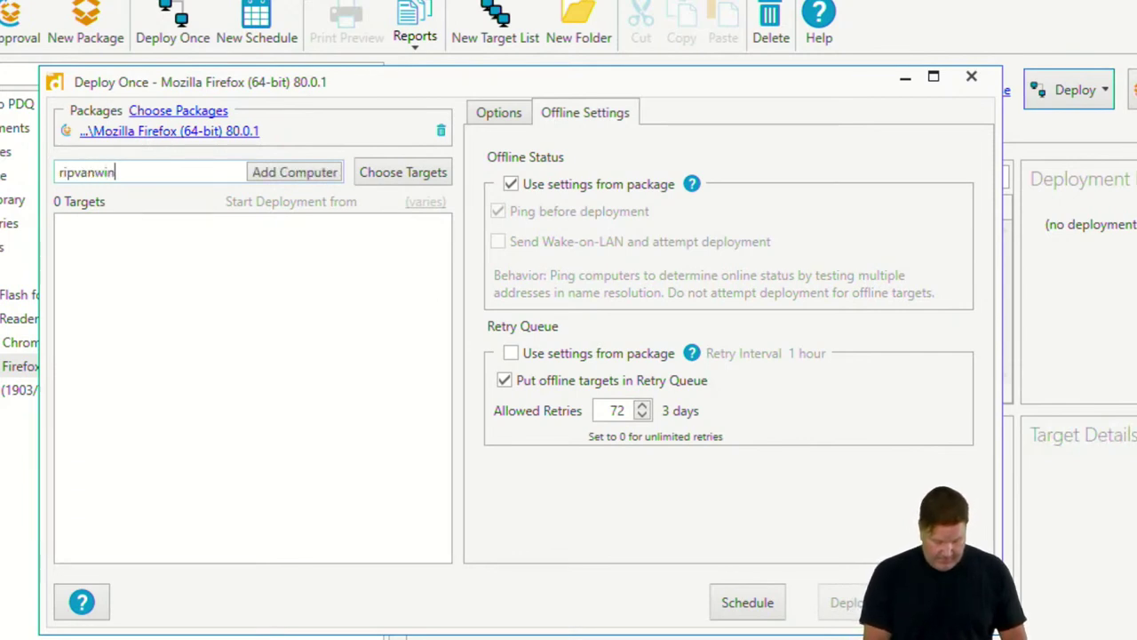
text(kle)
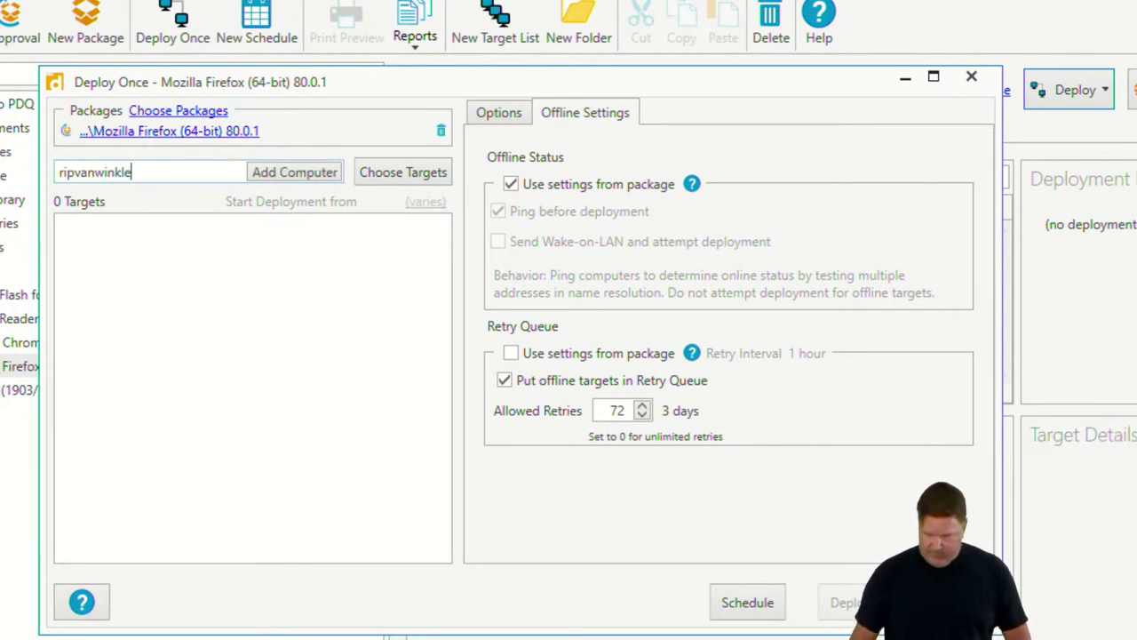
click(292, 174)
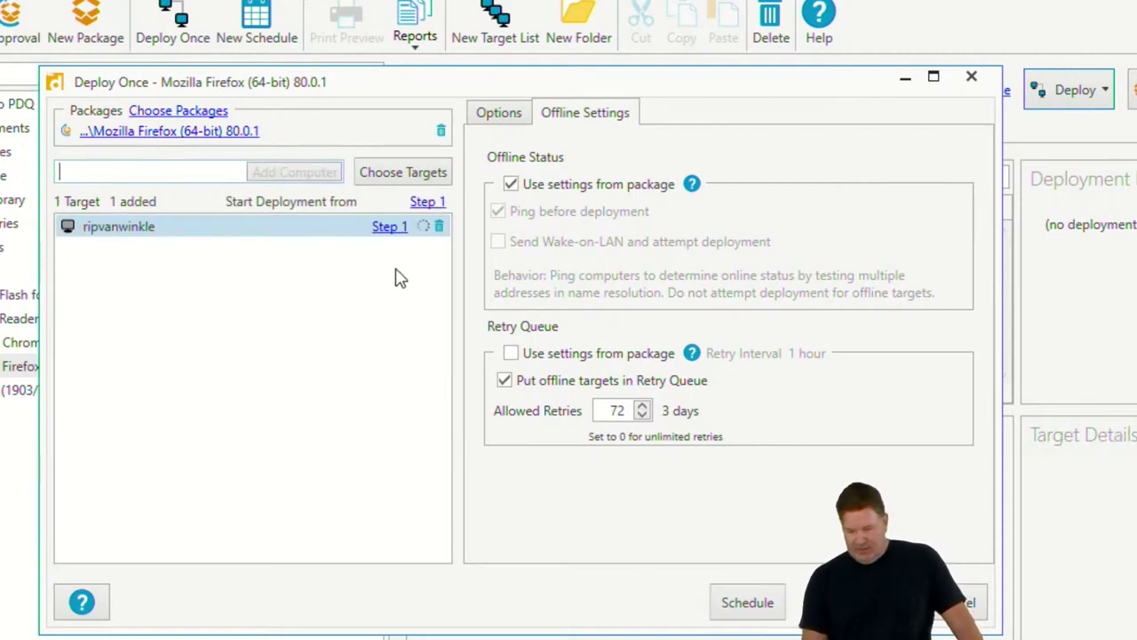
Step: Run the Firefox deployment immediately and open the Retry Queue
click(866, 602)
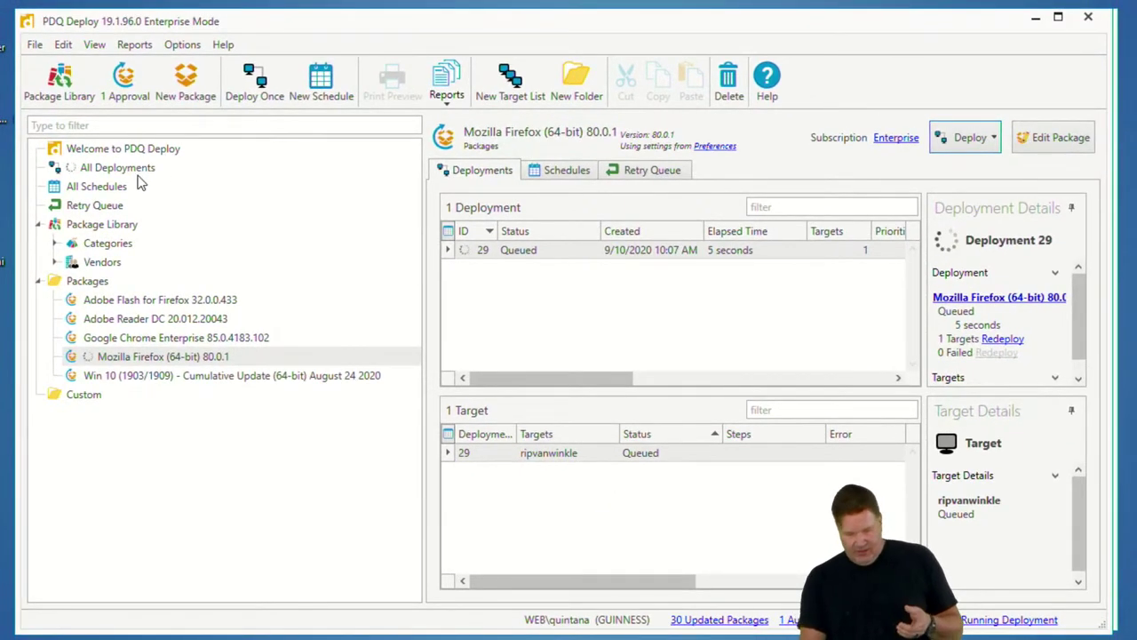
click(119, 206)
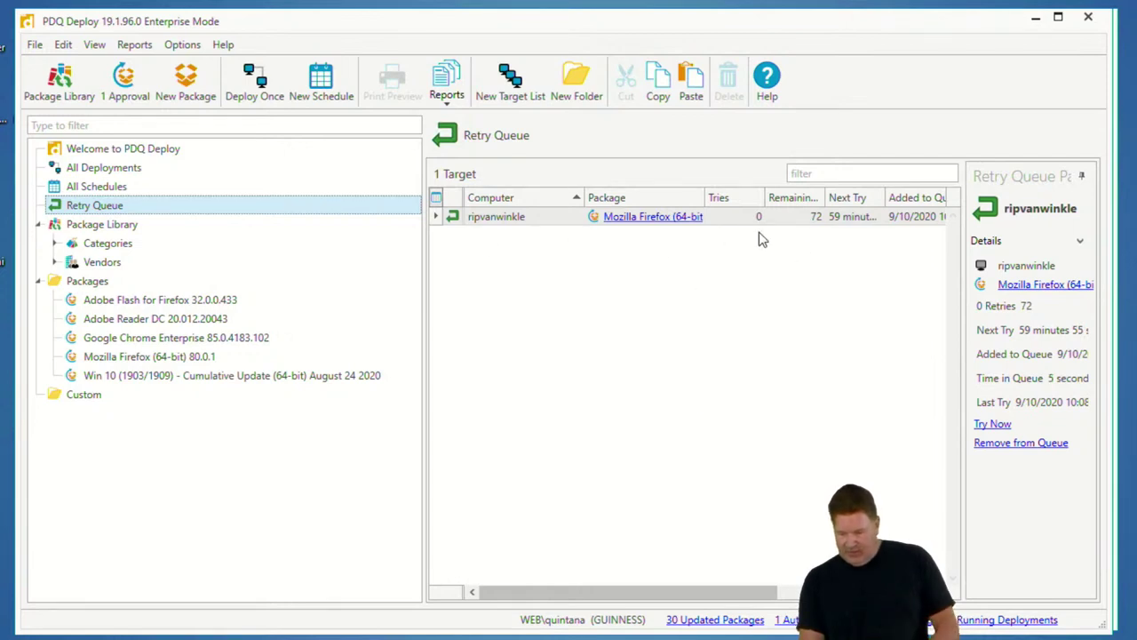
Step: Review the timing and retry columns of the ripvanwinkle entry in the Retry Queue
drag(754, 592, 906, 592)
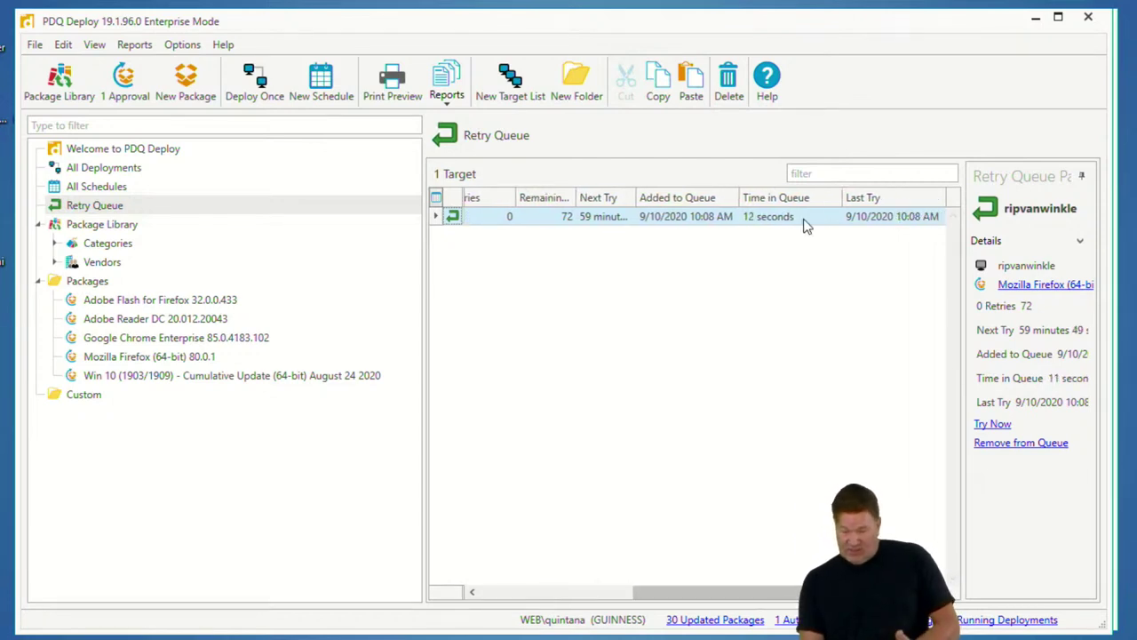
drag(733, 591, 554, 528)
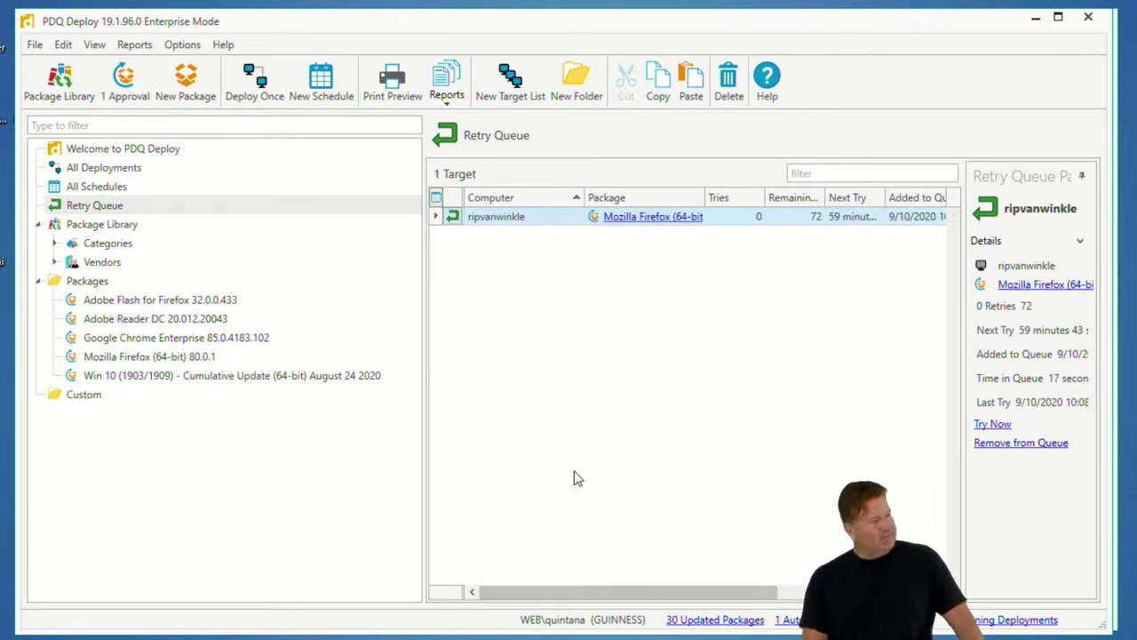
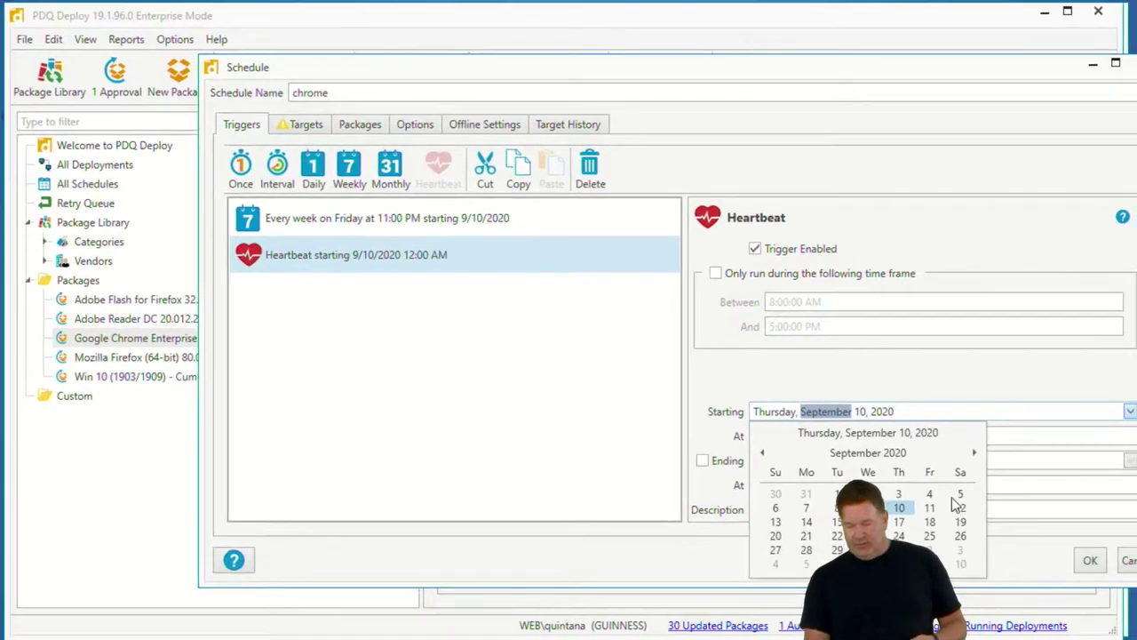
Step: Try a September 14, 2020 start date for the chrome schedule's Heartbeat trigger, switch to PDQ Inventory and close the schedule unsaved
click(806, 522)
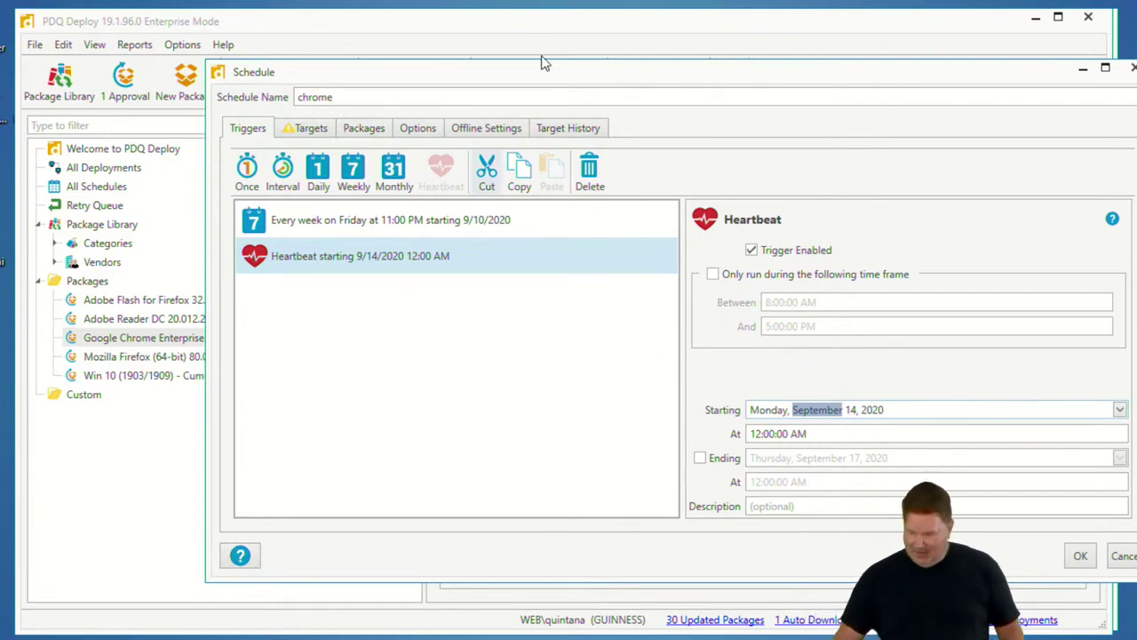
drag(579, 79, 411, 80)
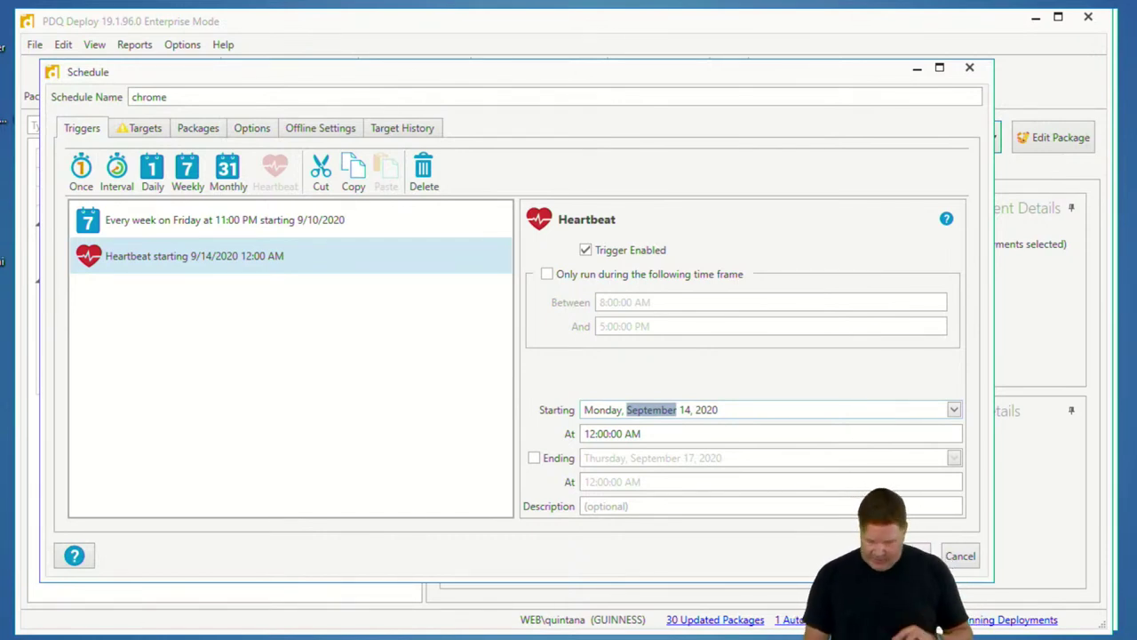
click(315, 634)
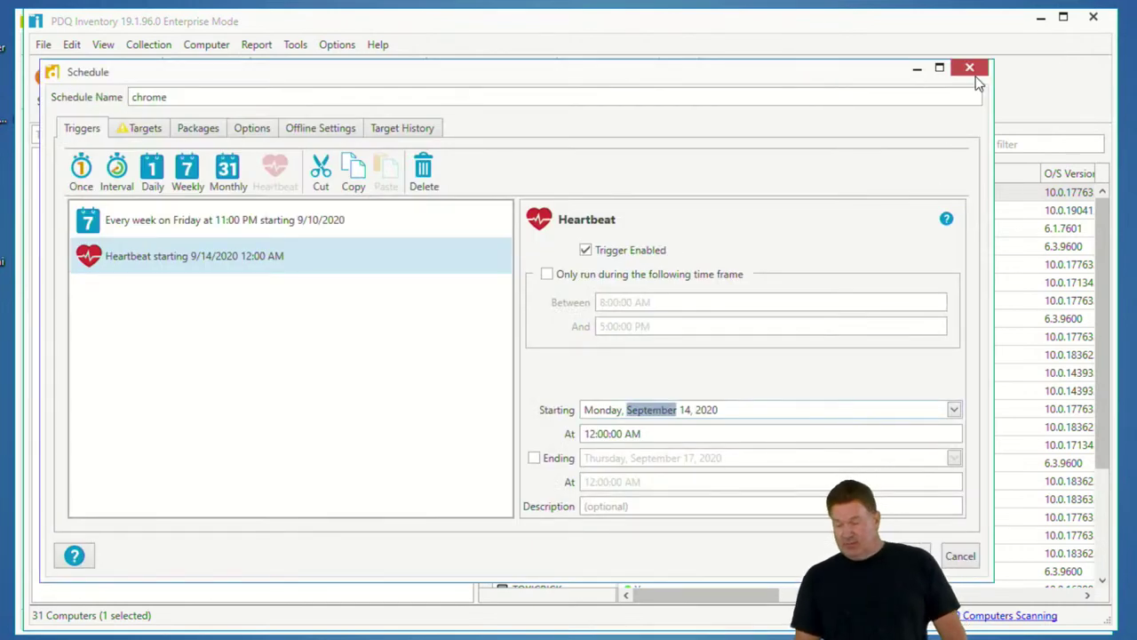
click(968, 69)
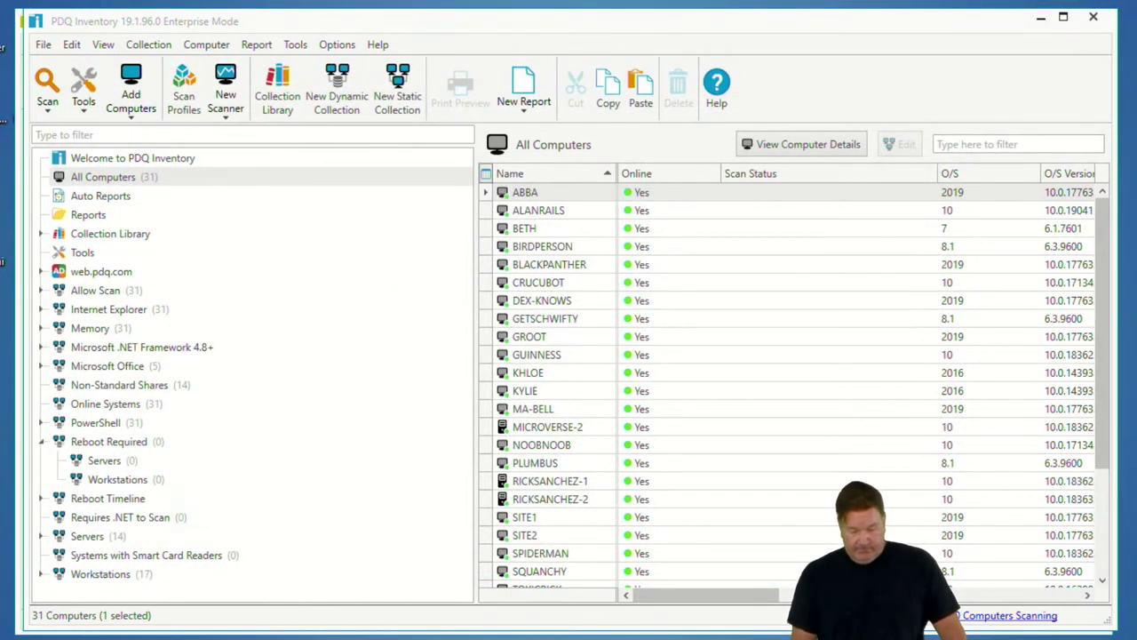
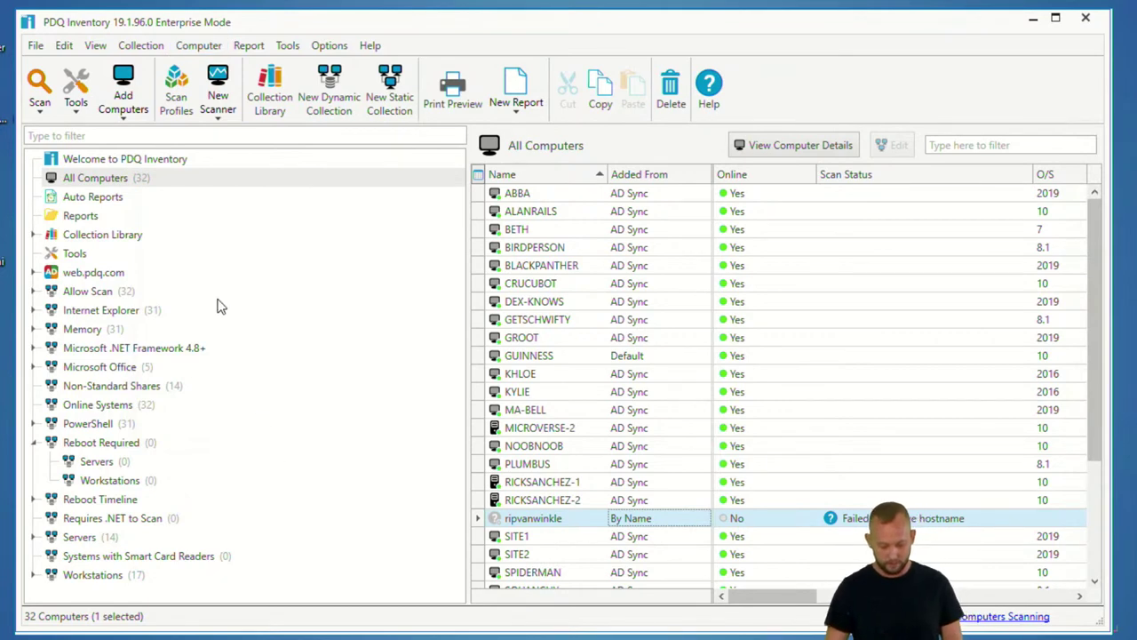
Step: Review the list of scan profiles in PDQ Inventory and close it
click(177, 98)
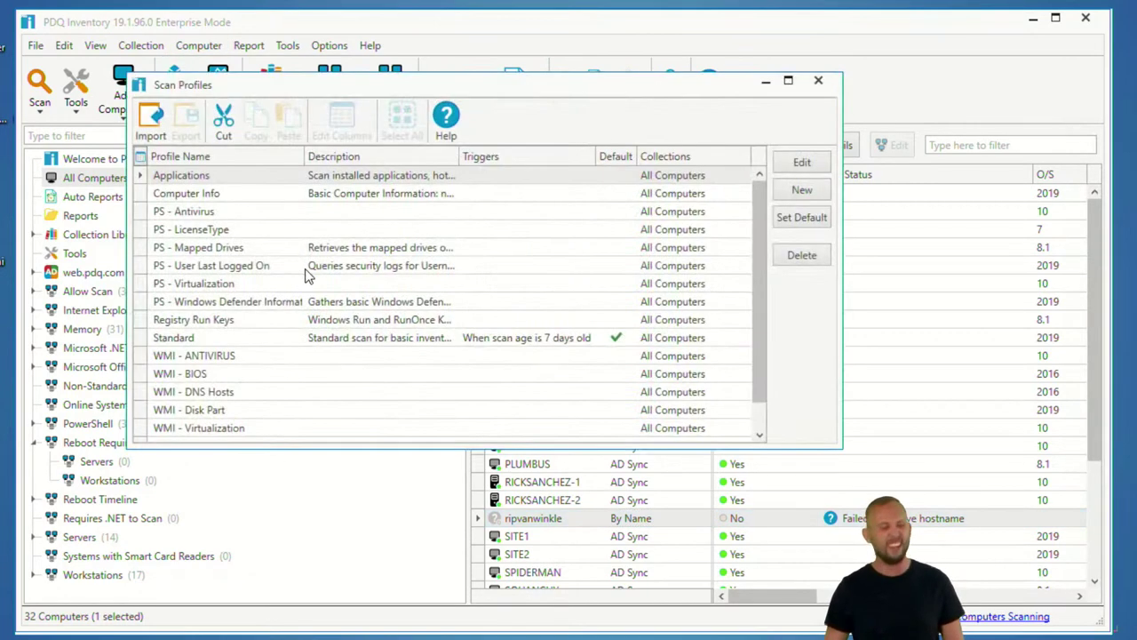
click(819, 81)
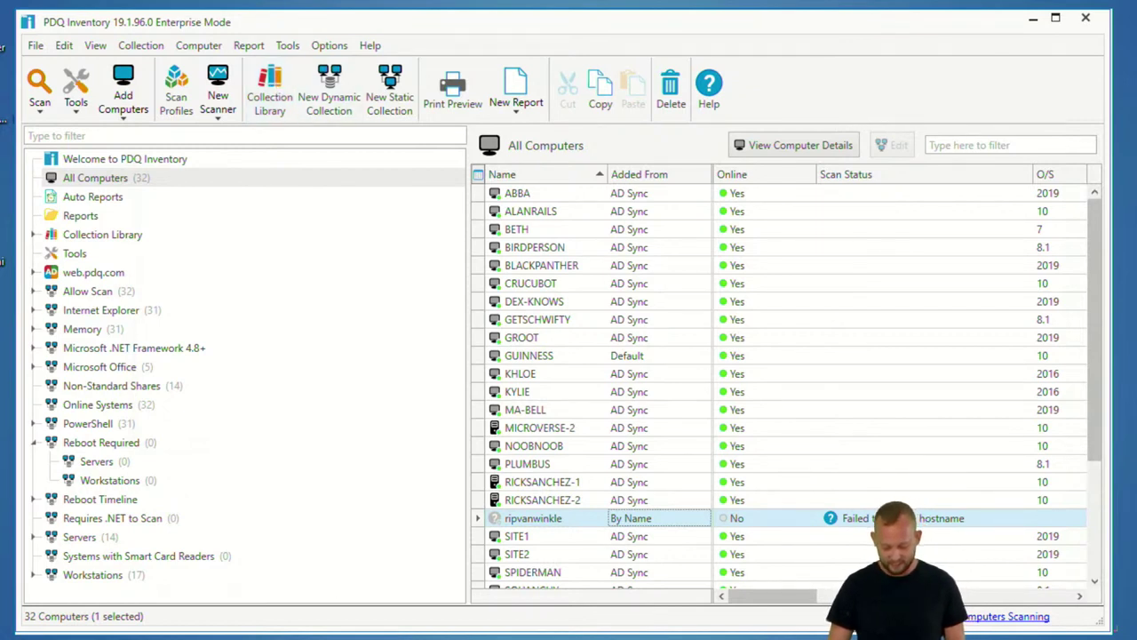
Step: Switch to PDQ Deploy and examine where a new exclusion is entered in the Target Filters preferences
key(alt+Tab)
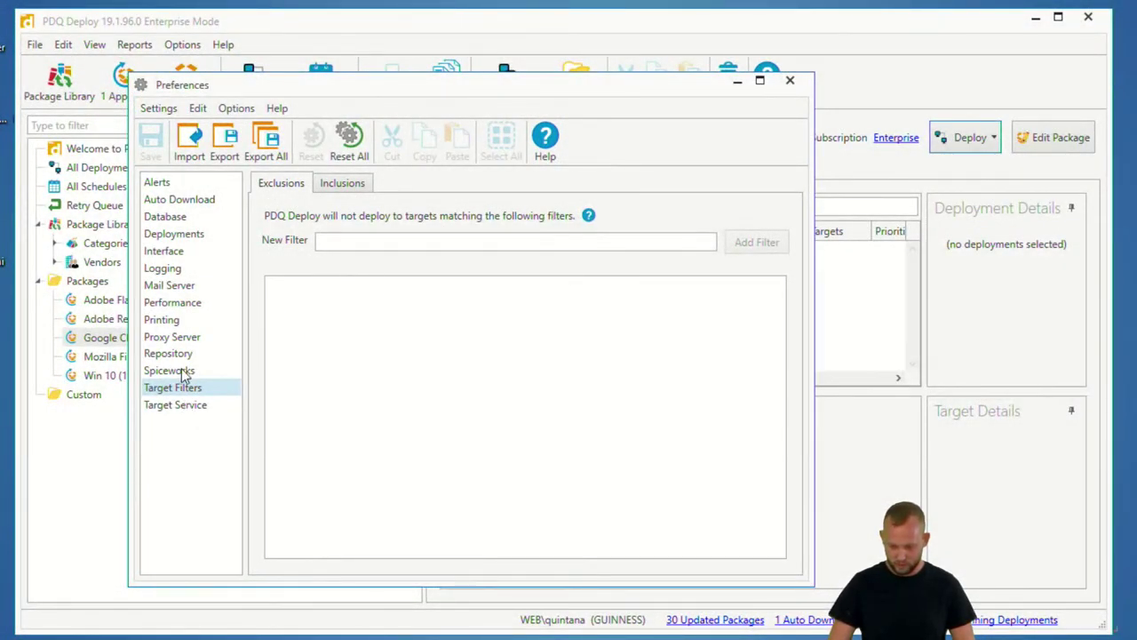
click(361, 236)
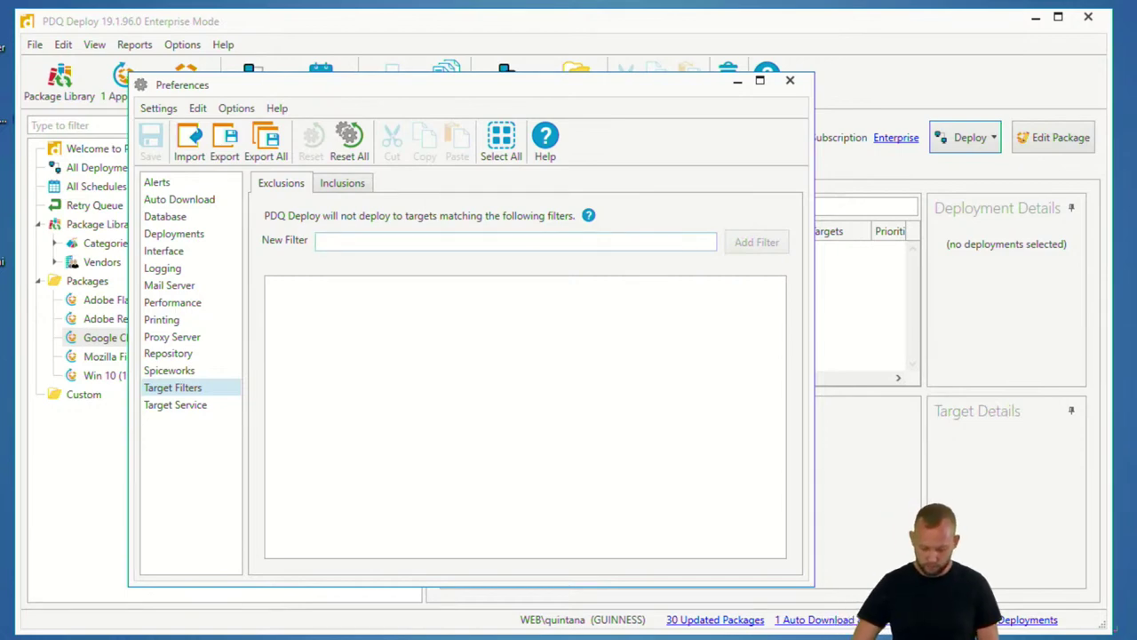
Step: Open Command Prompt as administrator
key(super)
text(cmd)
right_click(78, 243)
click(142, 241)
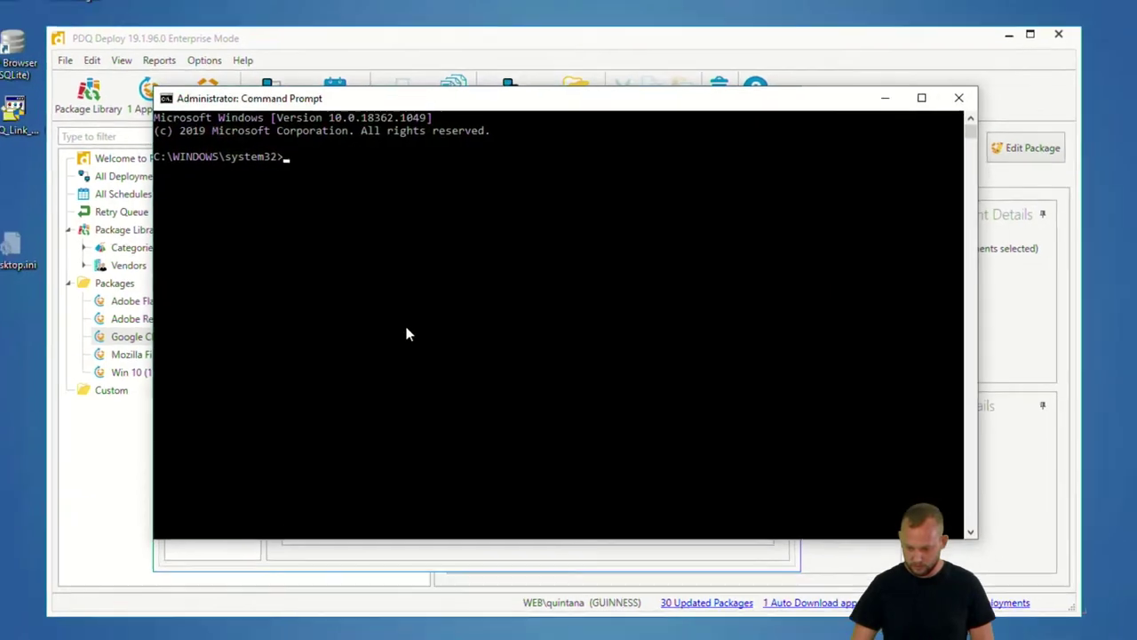
Step: Try to display the PDQ Deploy command-line help with the command pdqdeploy /?
text(dp)
key(BackSpace)
key(BackSpace)
text(pdq)
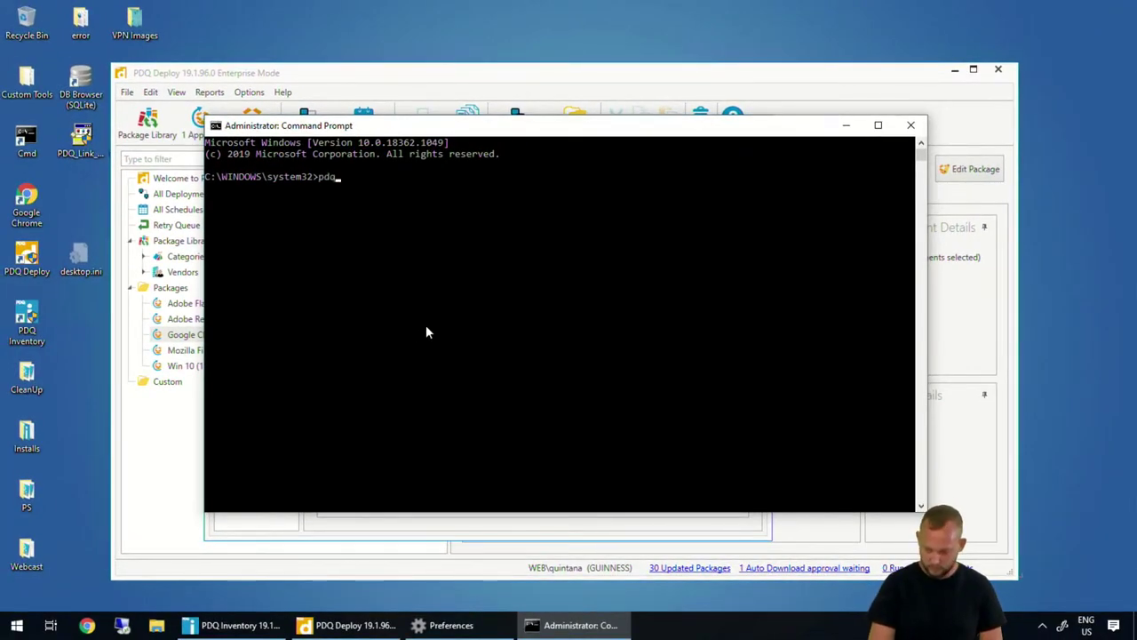
text(deploy /?)
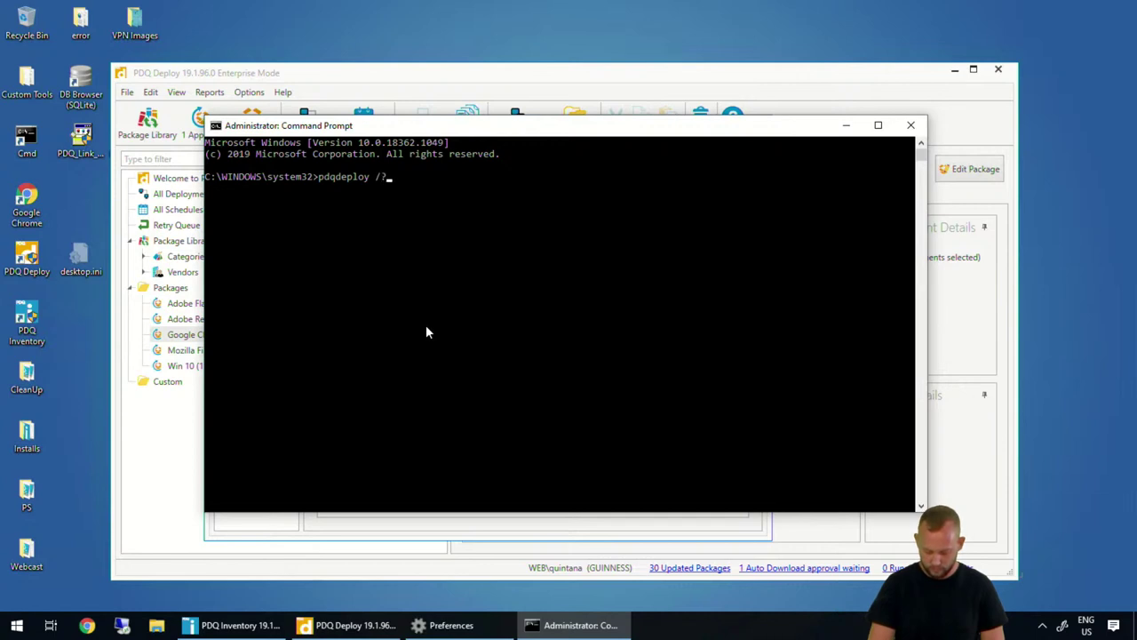
key(Return)
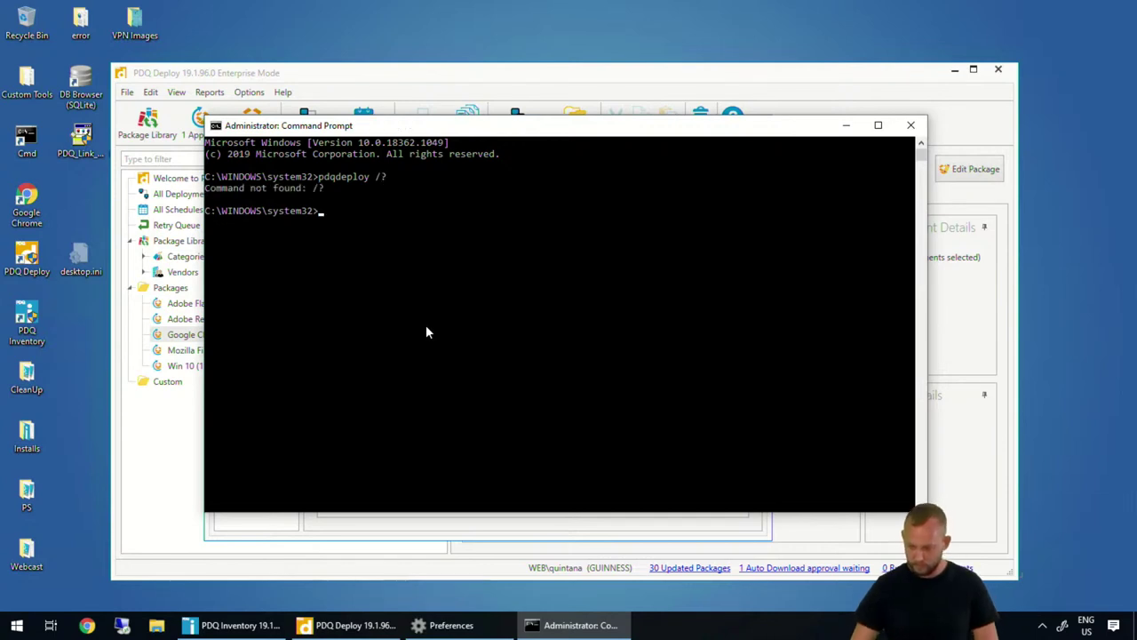
Step: Run pdqdeploy help deploy and point out the OverrideTargetFilters parameter in its syntax
key(Up)
key(BackSpace)
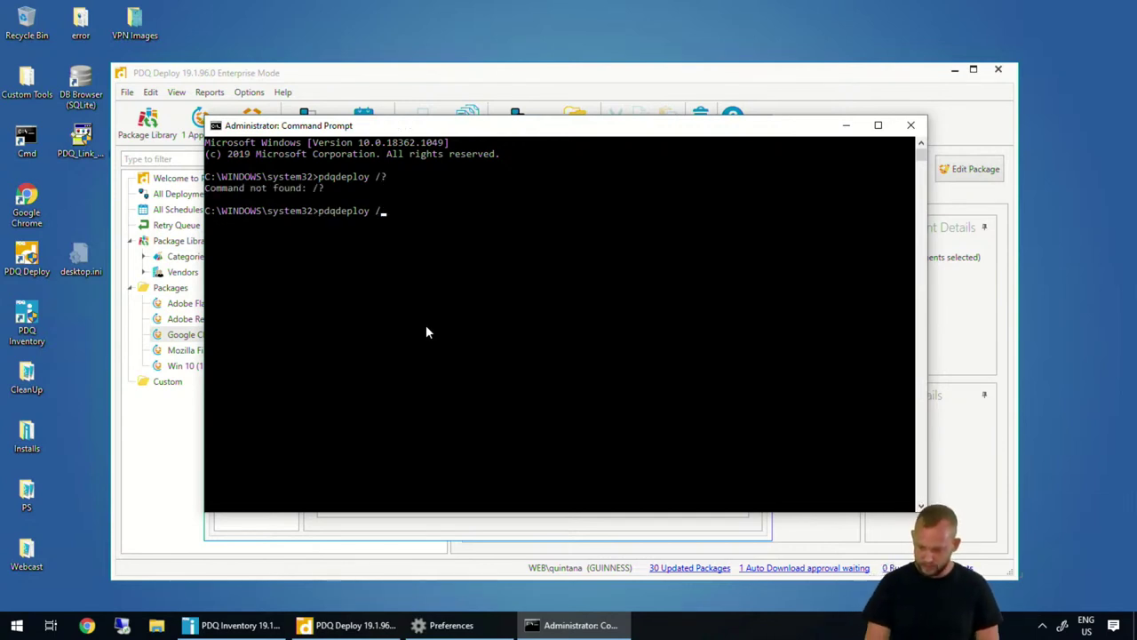
key(BackSpace)
text(help deploy)
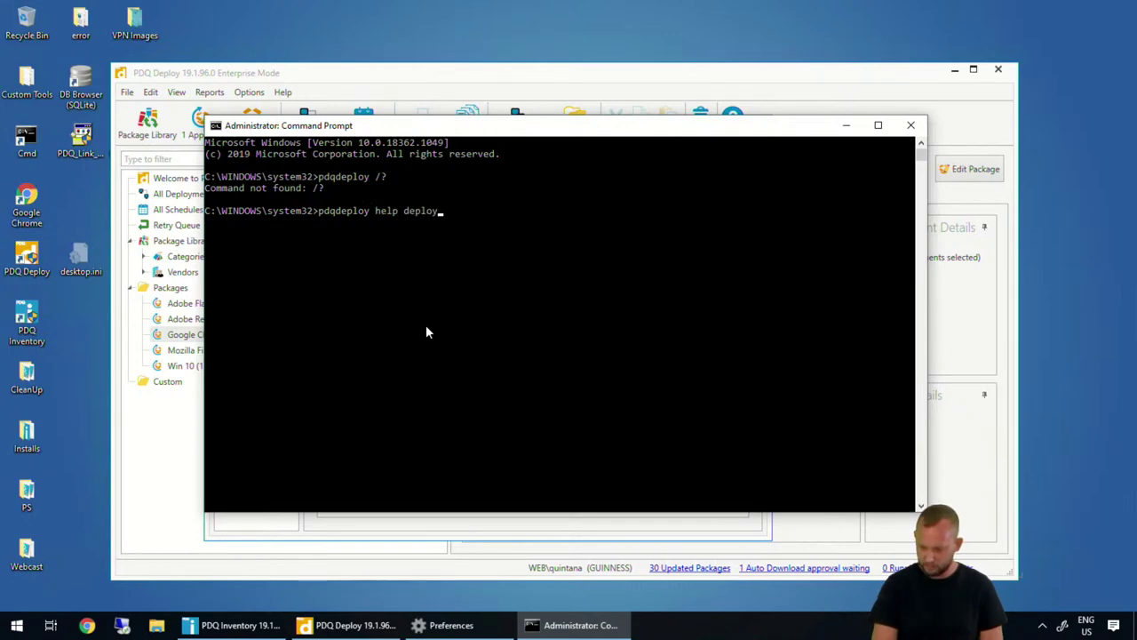
key(Return)
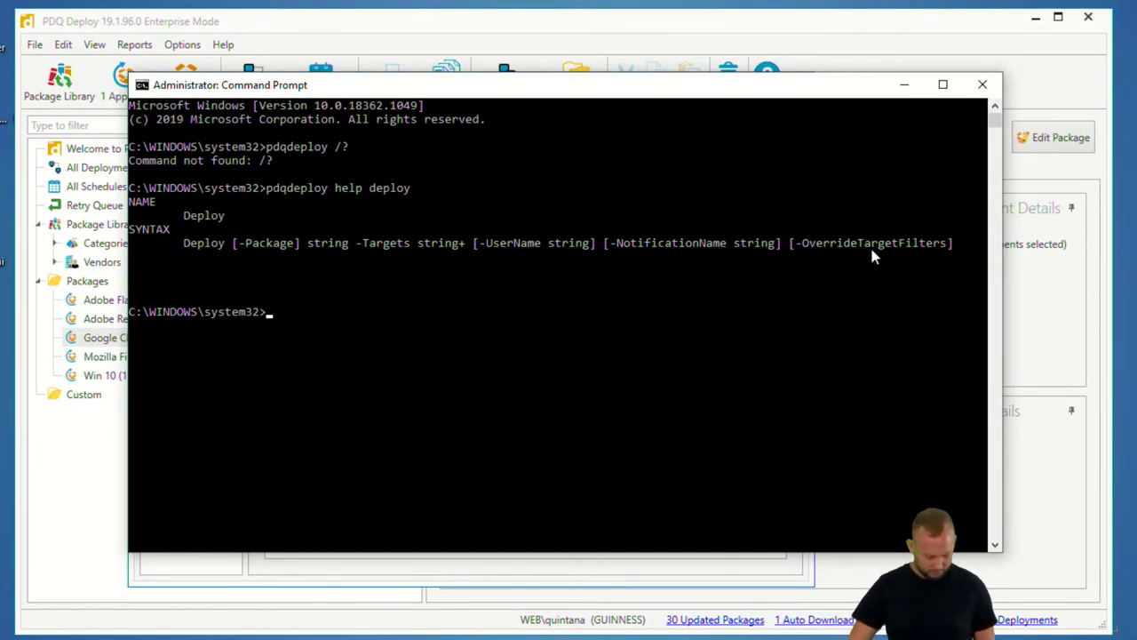
drag(802, 252, 933, 275)
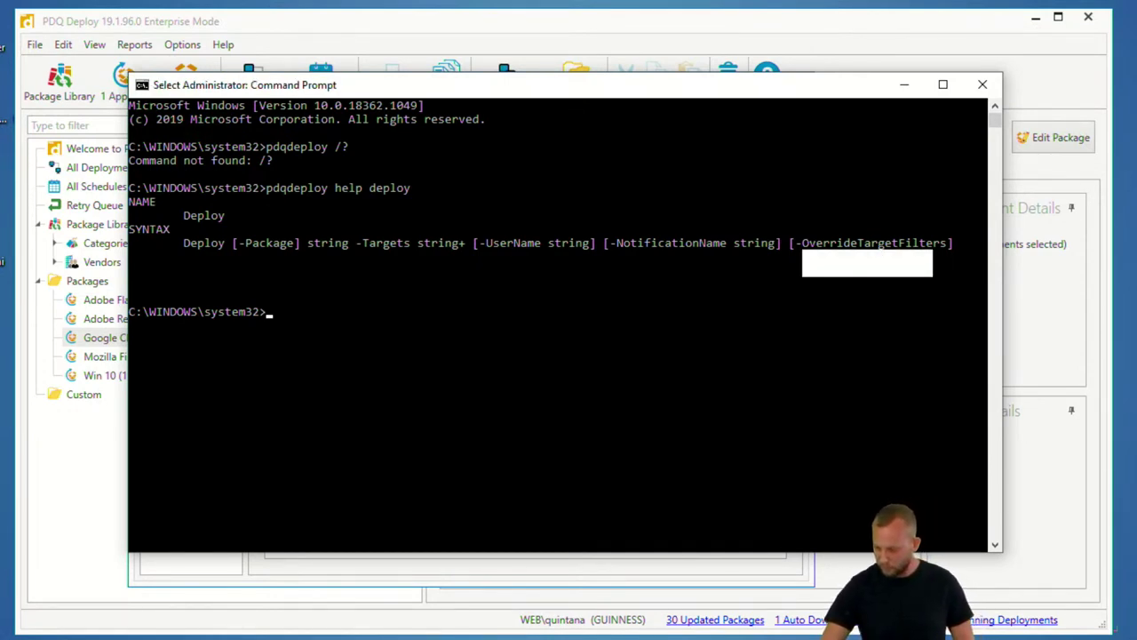
click(852, 258)
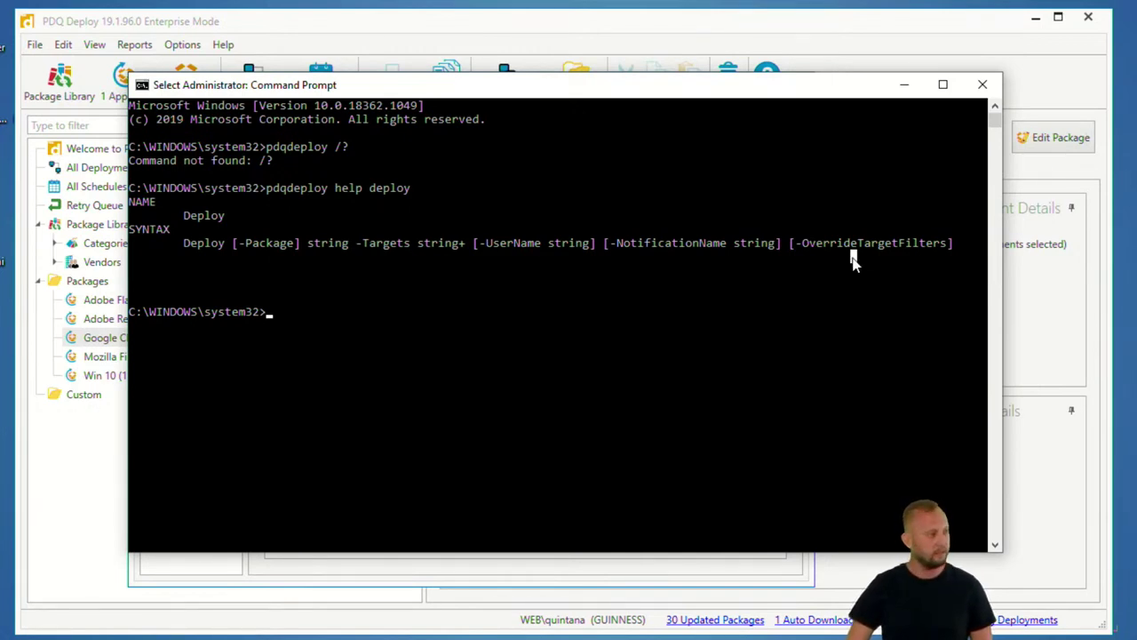
Step: Minimize the Command Prompt and close the PDQ Deploy Preferences
click(905, 89)
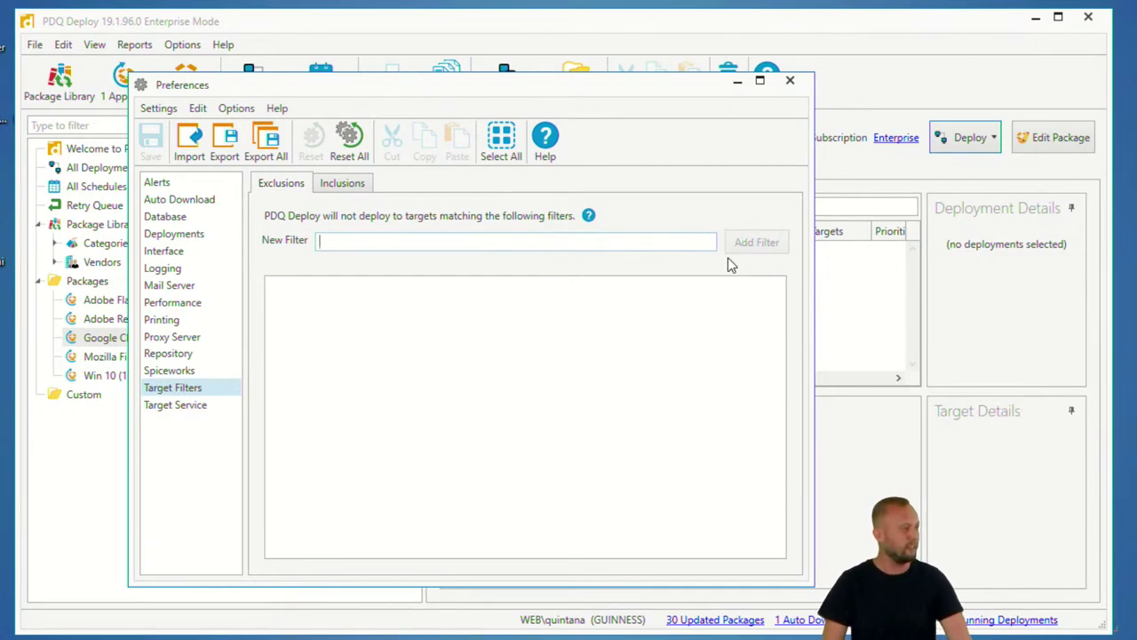
click(793, 88)
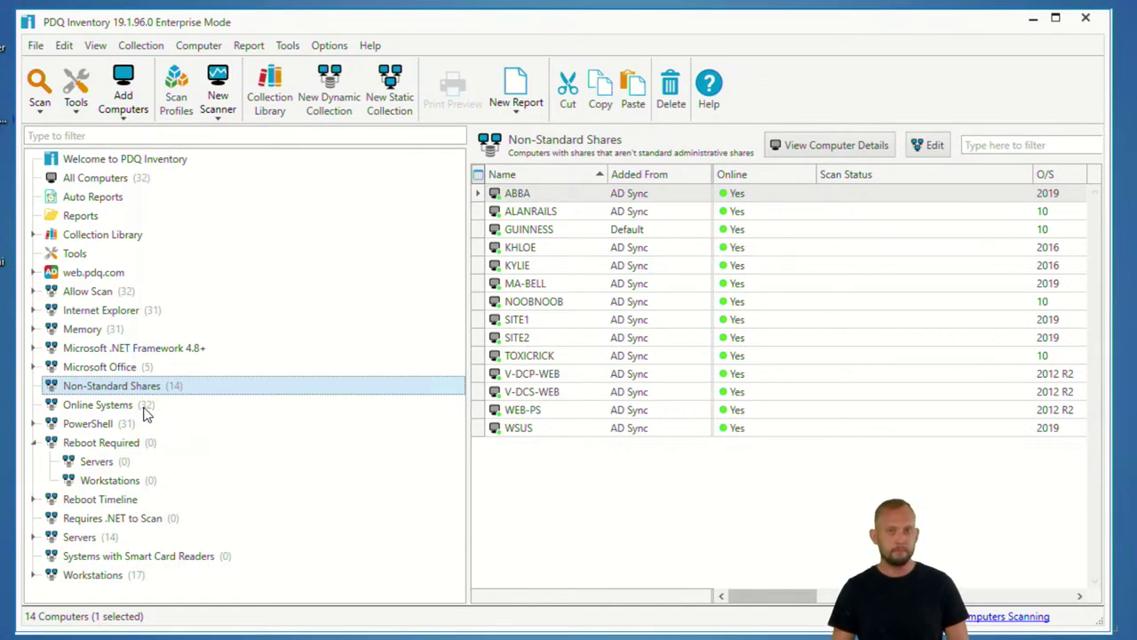
Step: View the computers in PDQ Inventory's Online Systems collection and in its PowerShell collection
click(193, 407)
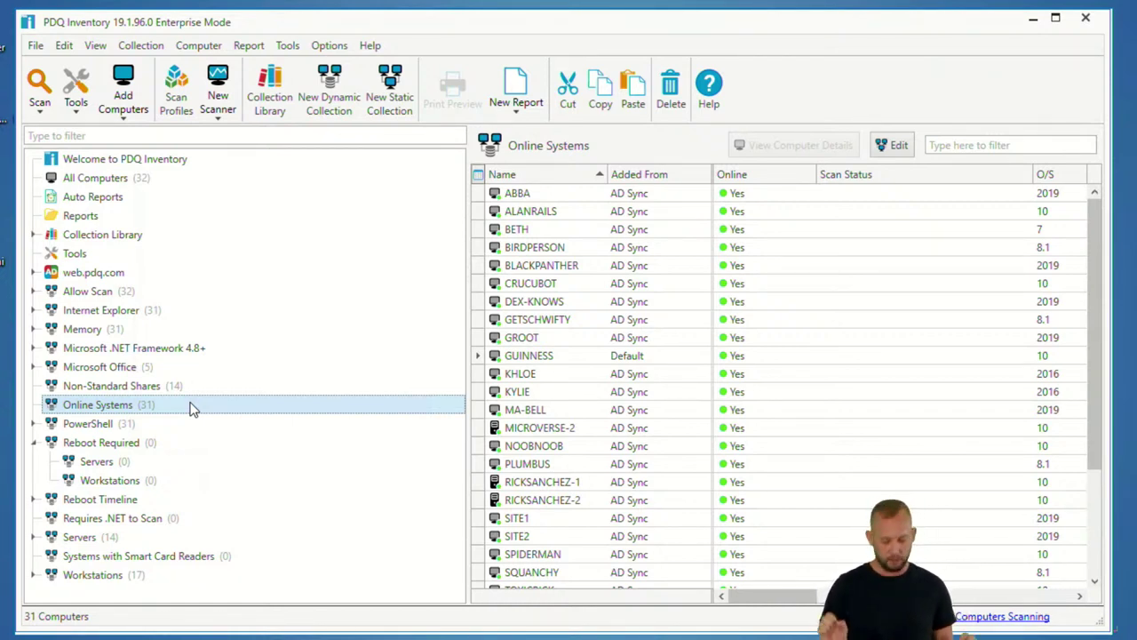
click(138, 428)
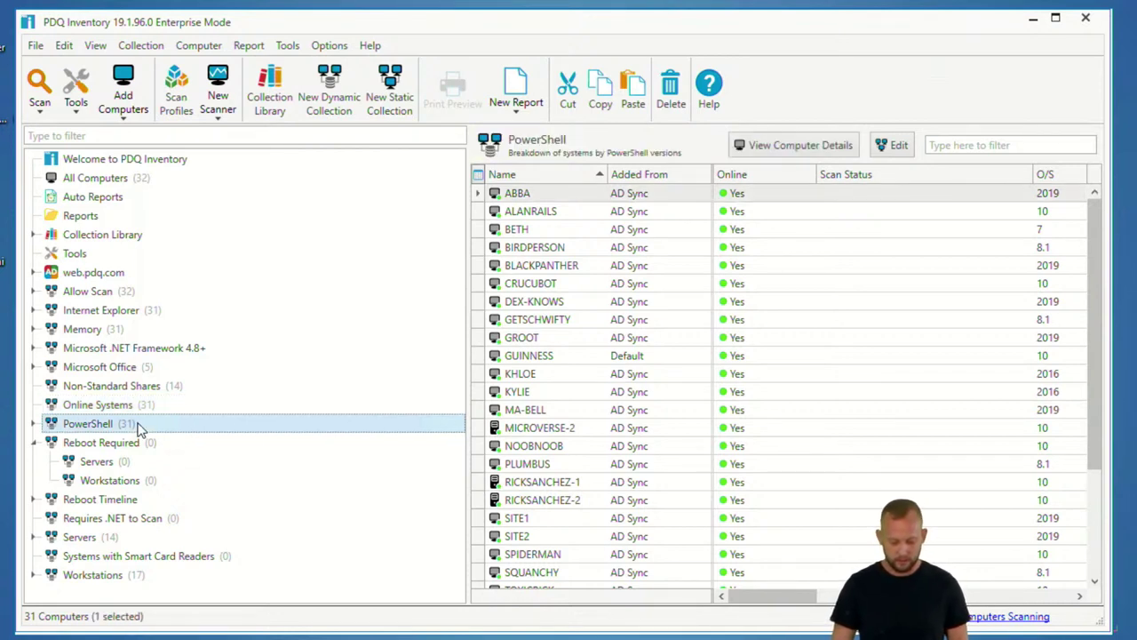